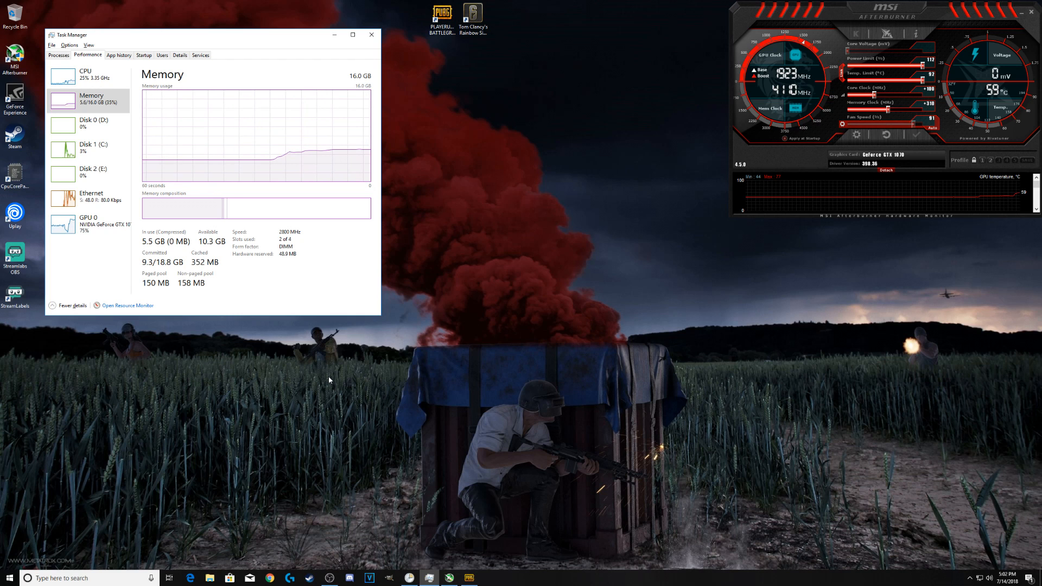
Step: Disable the existing task named empty in the Task Scheduler library, and minimise the scheduler window
click(409, 578)
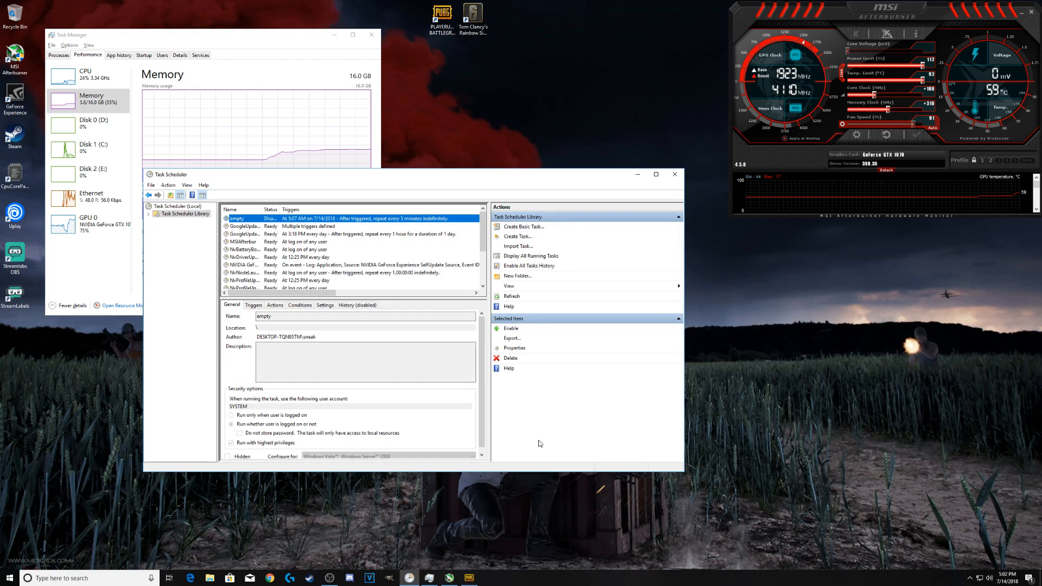
right_click(348, 218)
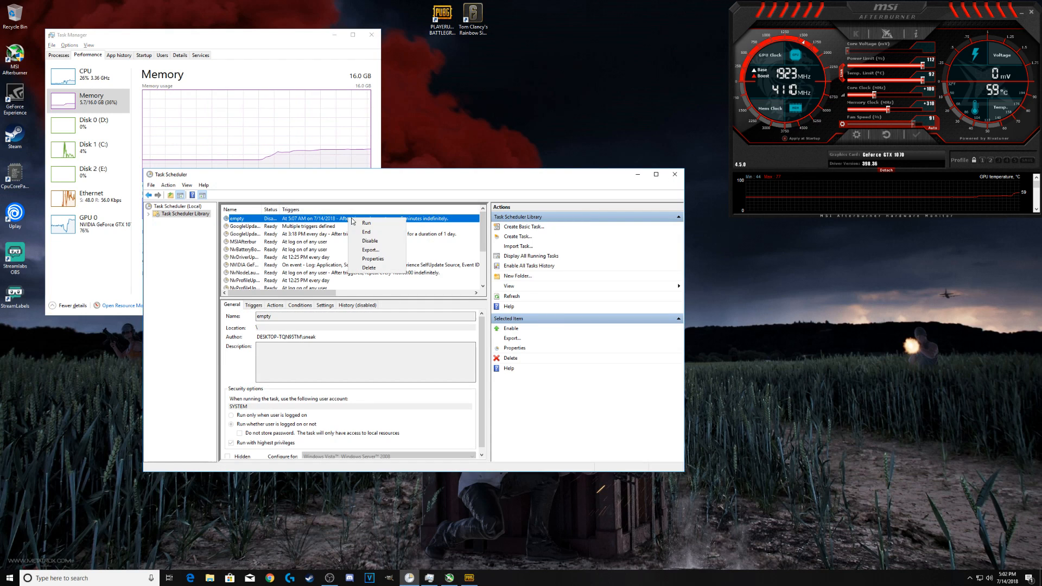
click(379, 242)
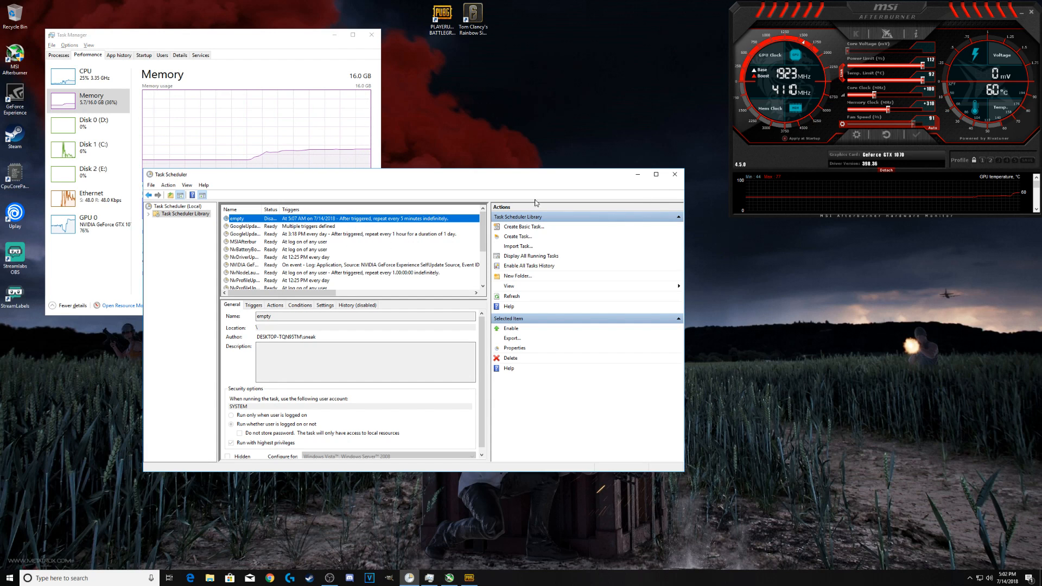
click(637, 175)
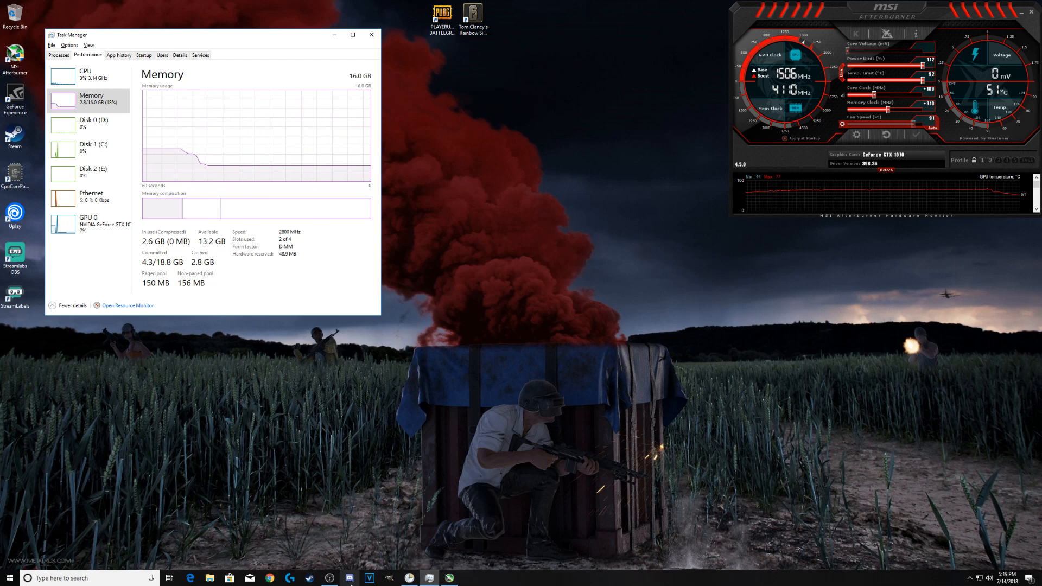
Step: Search the web for emptystandbylist in Chrome, view the wj32 Empty Standby List download page, and close the browser
click(269, 577)
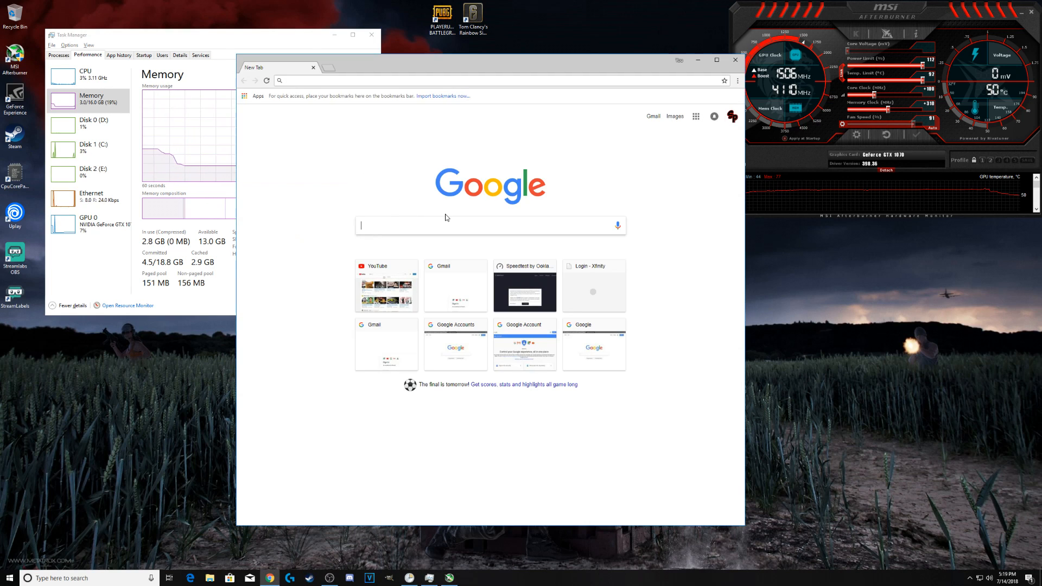
text(EMPTYstandbylist)
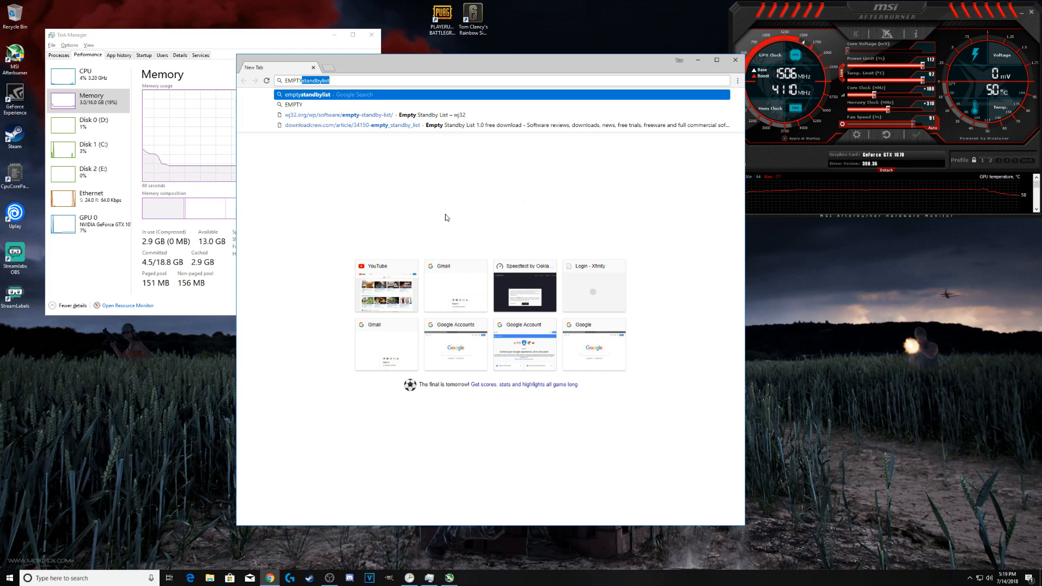
key(Return)
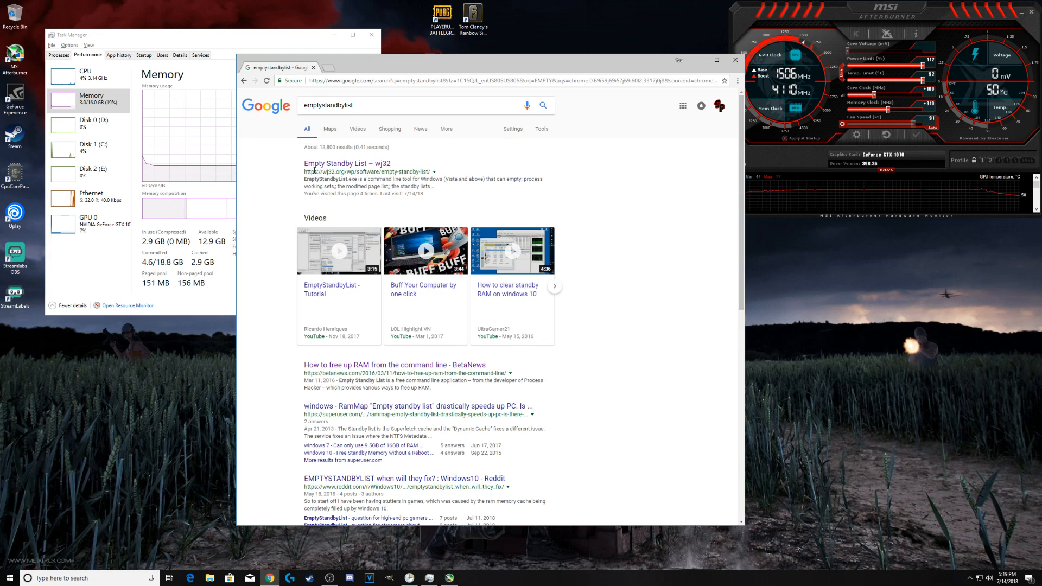
click(357, 169)
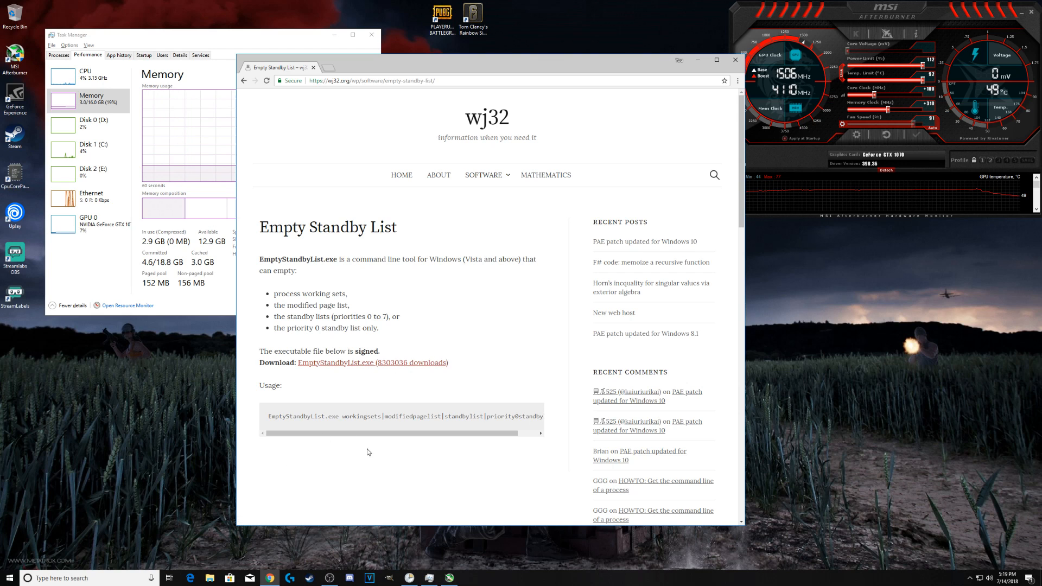
click(735, 60)
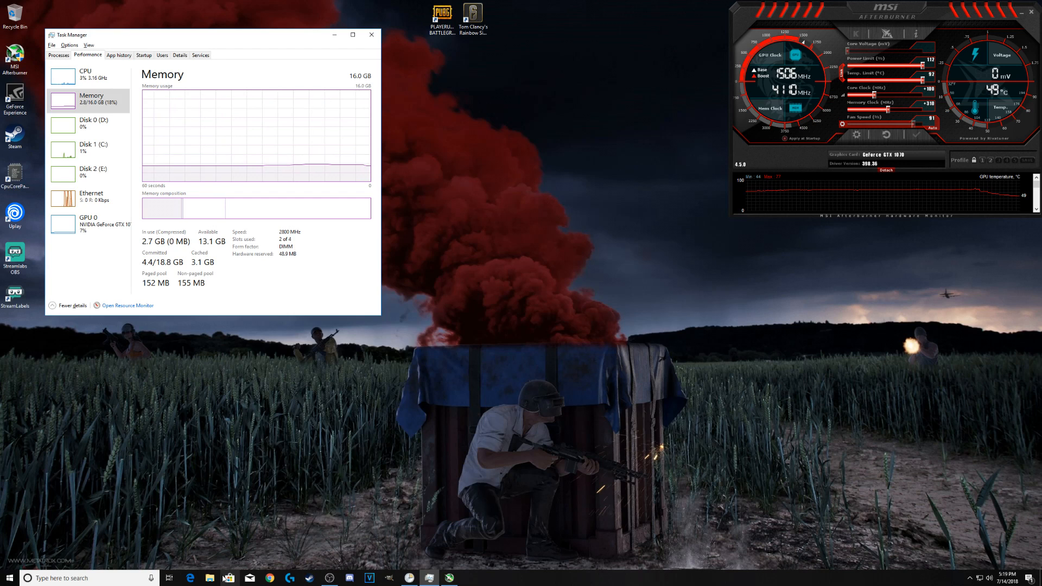
Step: Open the Downloads folder in File Explorer and look at the available file commands for the EmptyStandbyList application
click(210, 578)
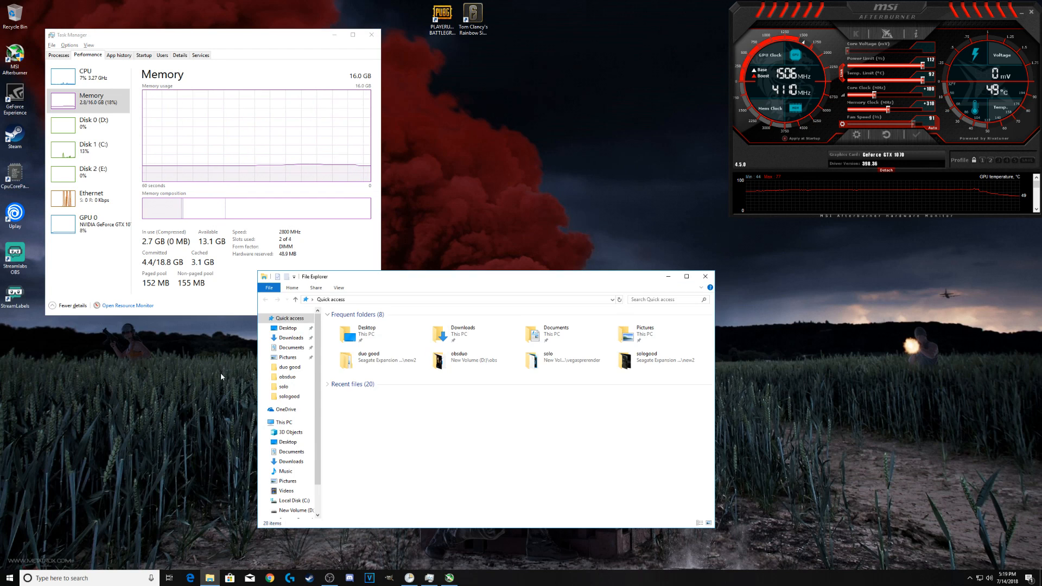
click(293, 337)
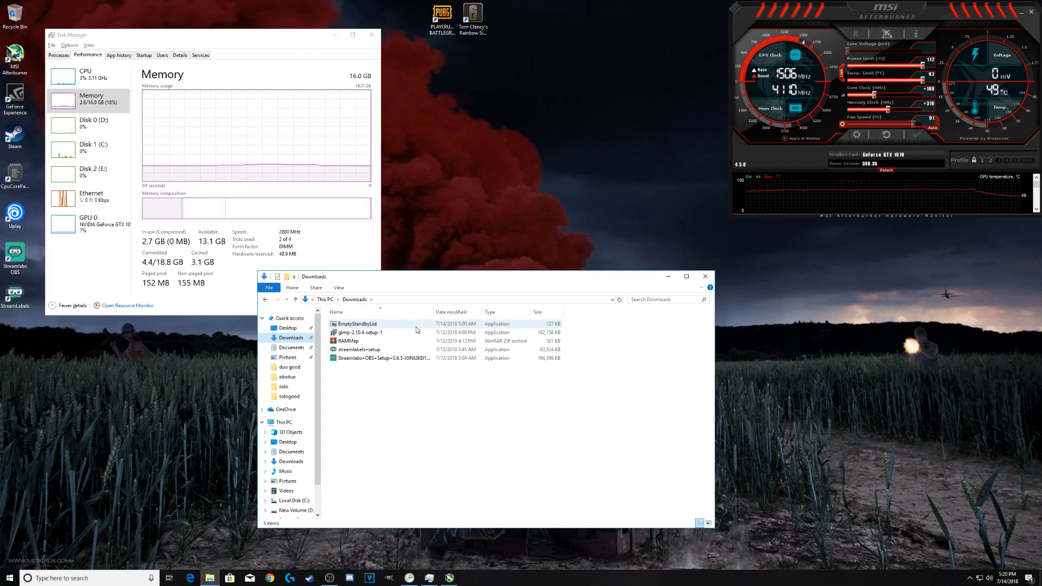
right_click(371, 326)
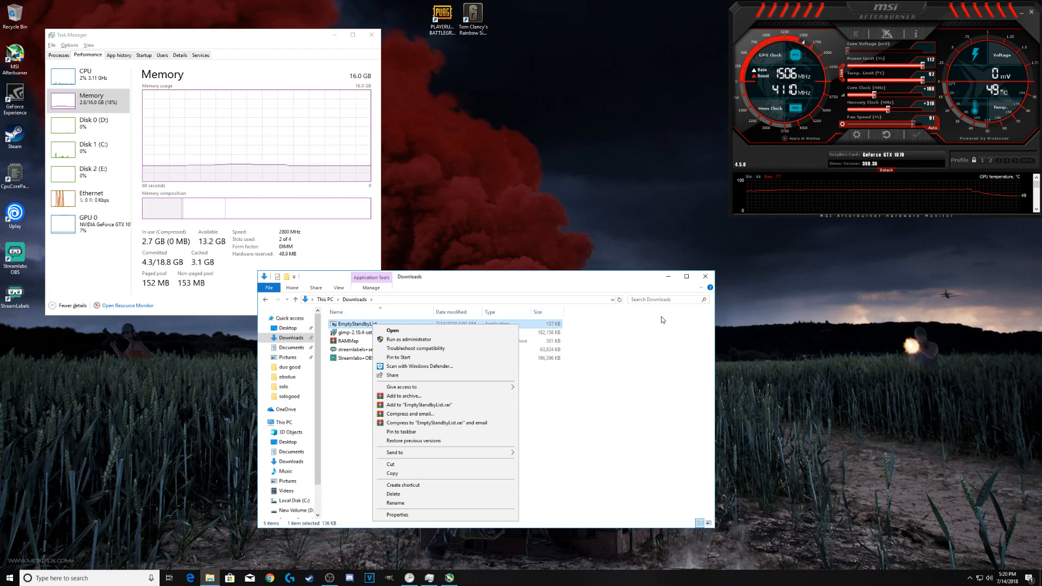
click(596, 287)
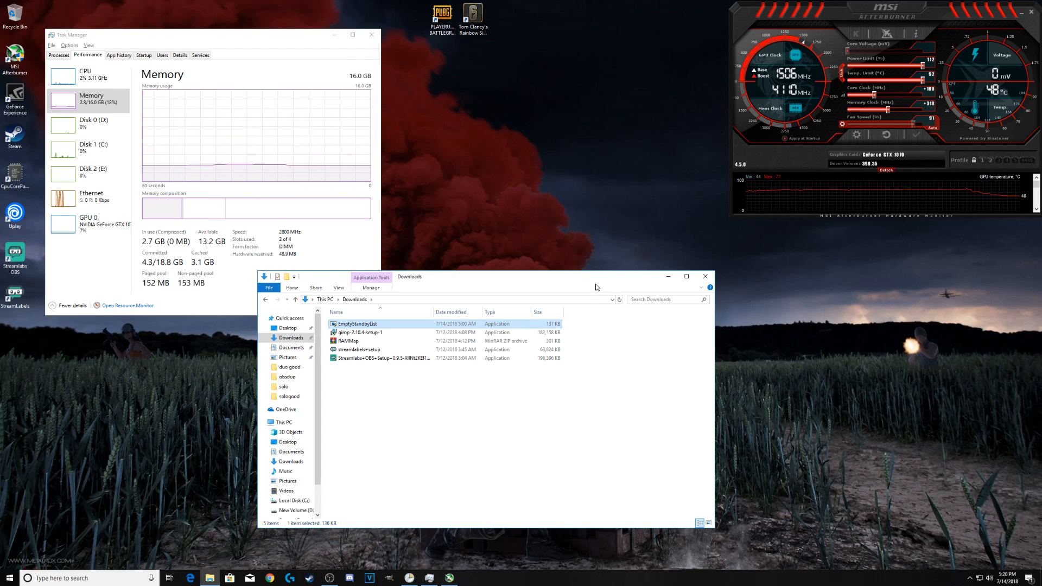
Step: Open the Program Files folder on Local Disk (C:)
click(291, 501)
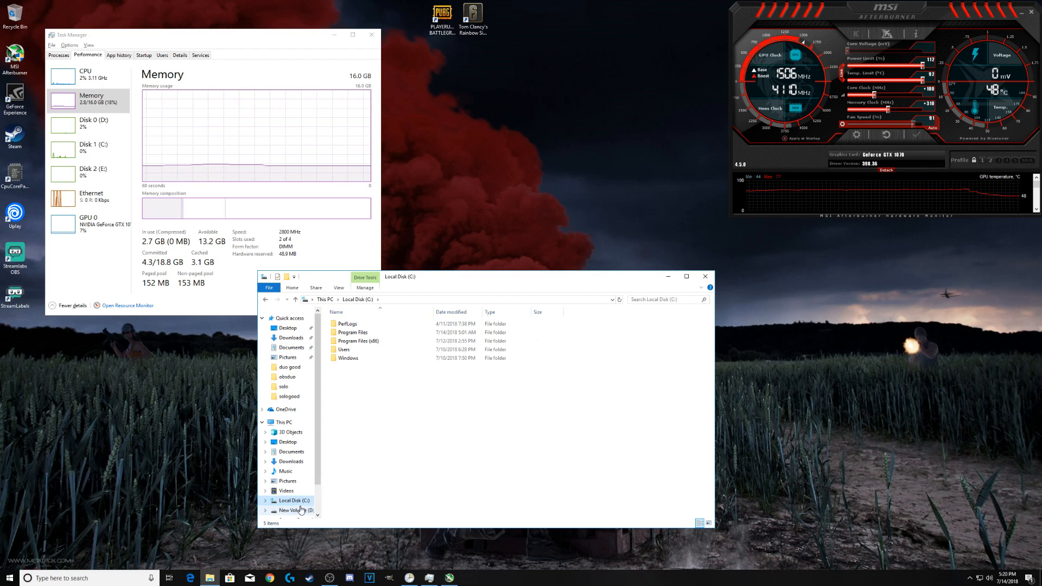
click(386, 349)
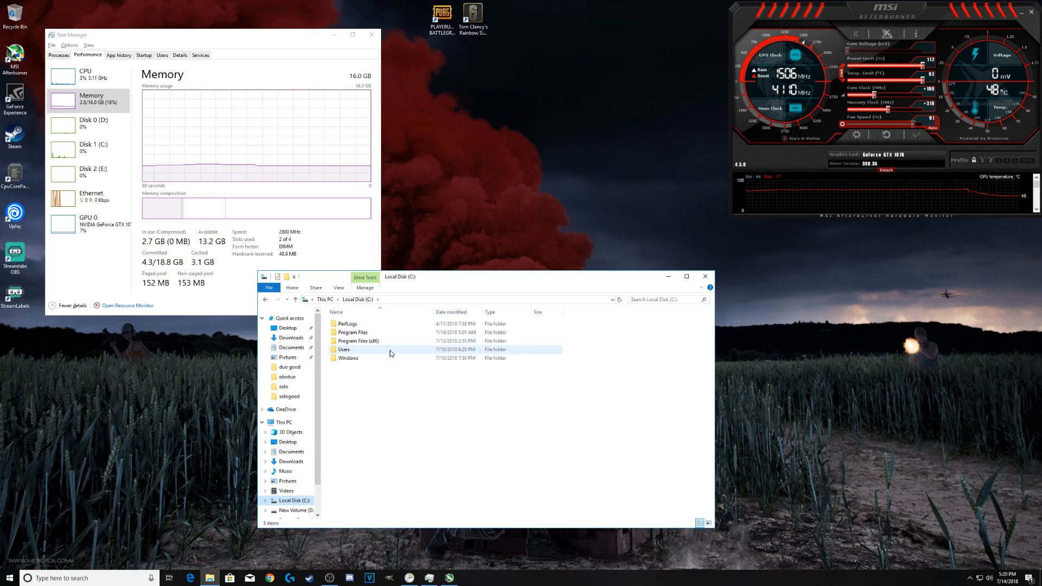
click(347, 333)
double_click(352, 334)
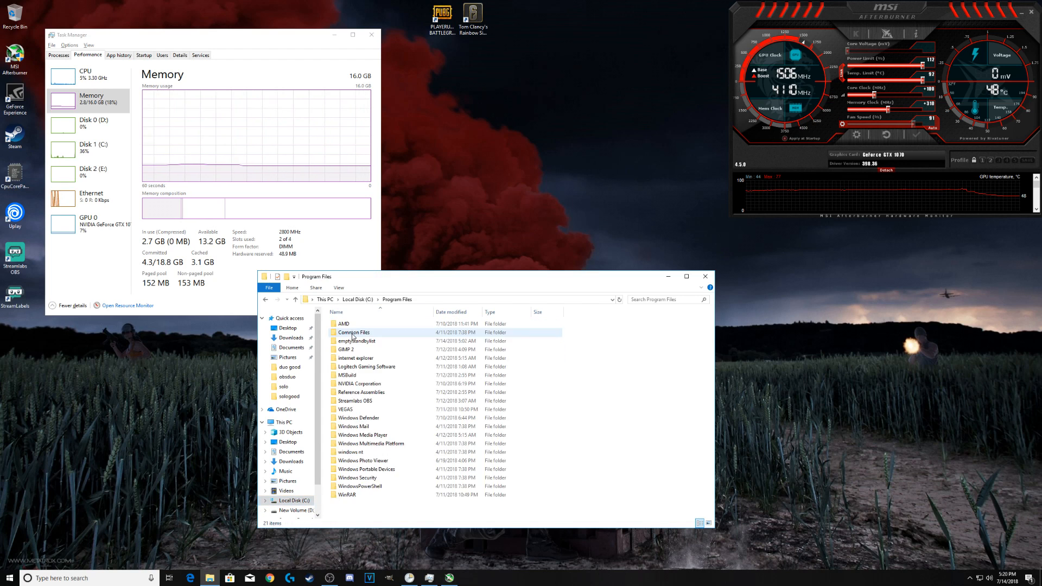
right_click(639, 350)
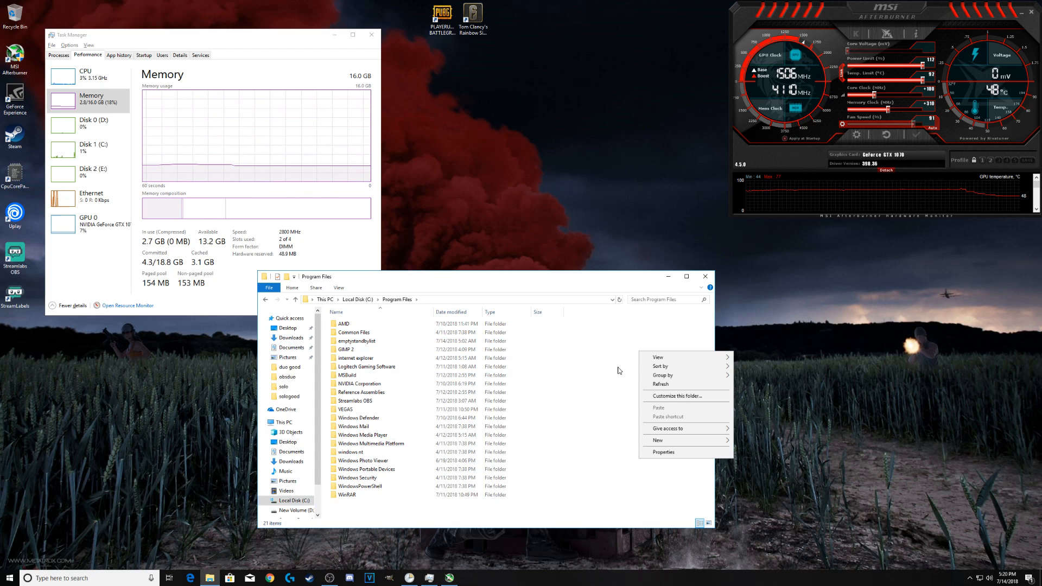
mouse_move(674, 441)
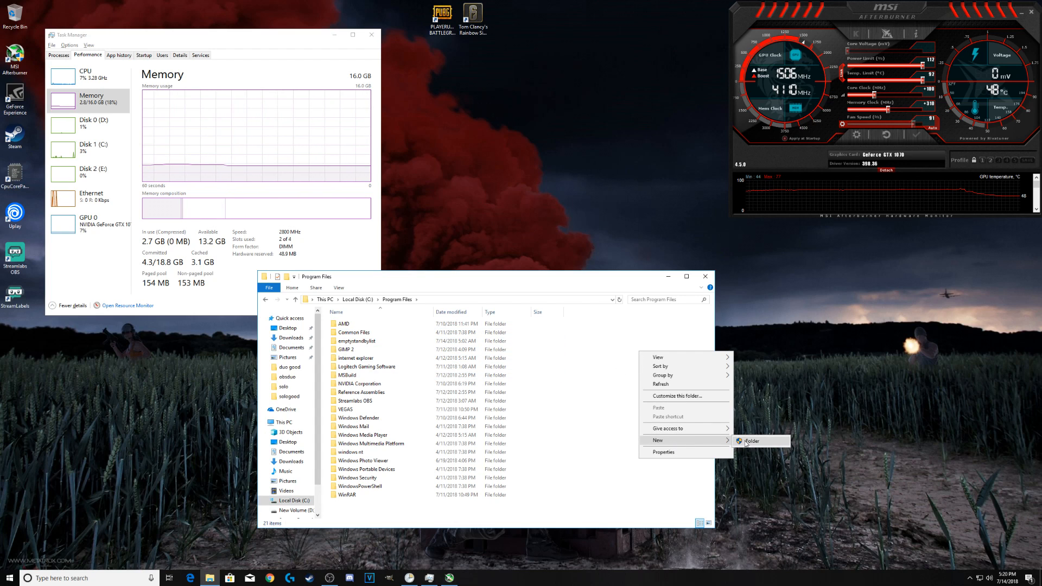
click(575, 406)
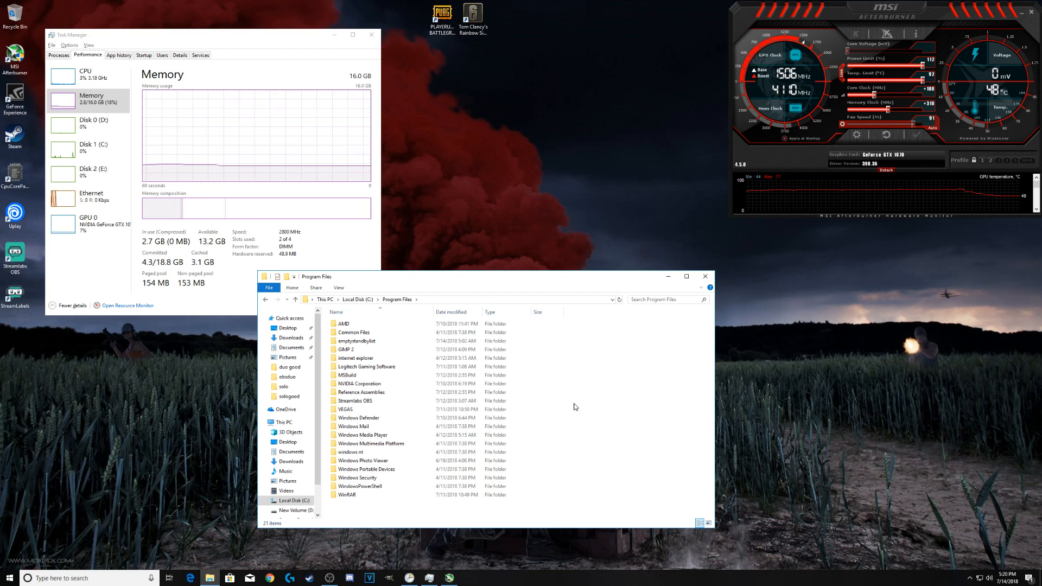
Step: Open the emptystandbylist folder inside Program Files
double_click(350, 342)
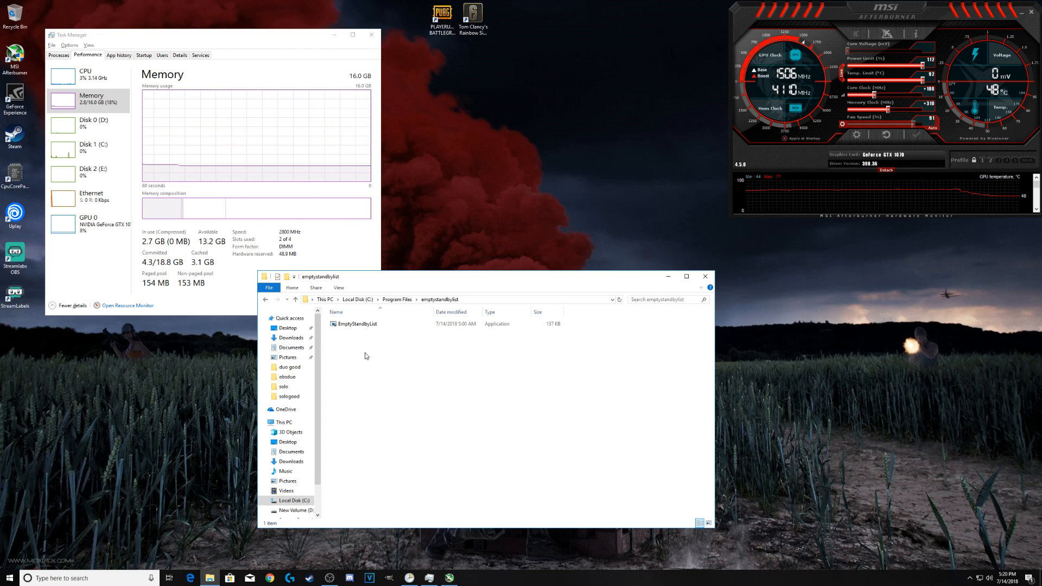
right_click(363, 351)
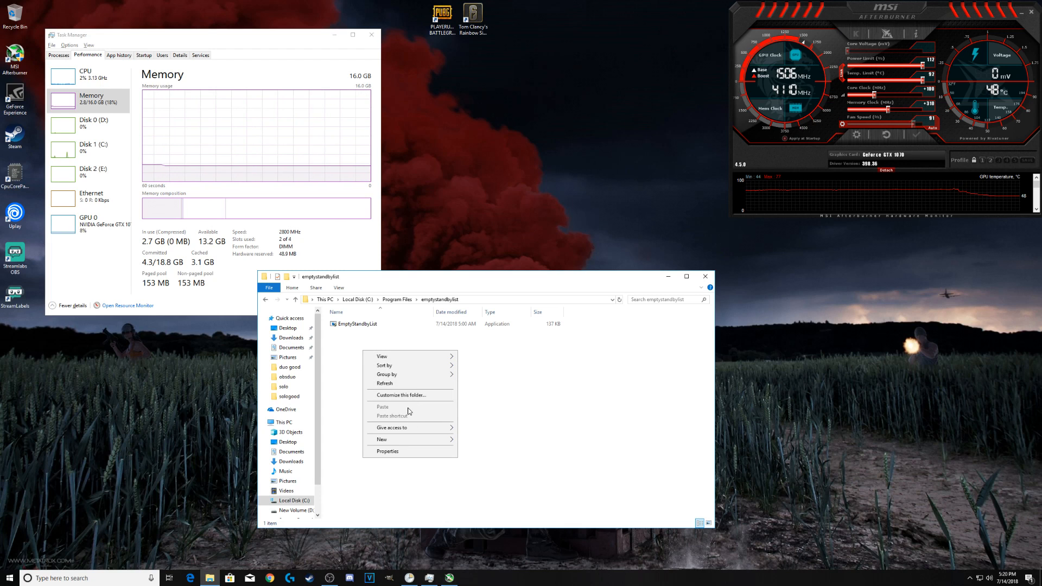
click(545, 395)
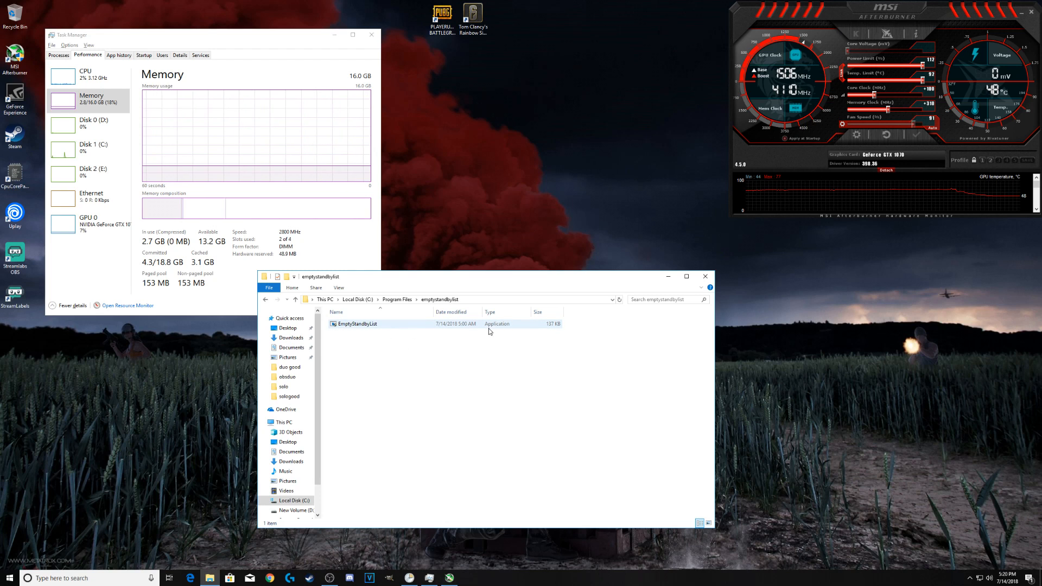
Step: Check the EmptyStandbyList compatibility properties for the Run this program as an administrator option, accept them, and close File Explorer
right_click(362, 327)
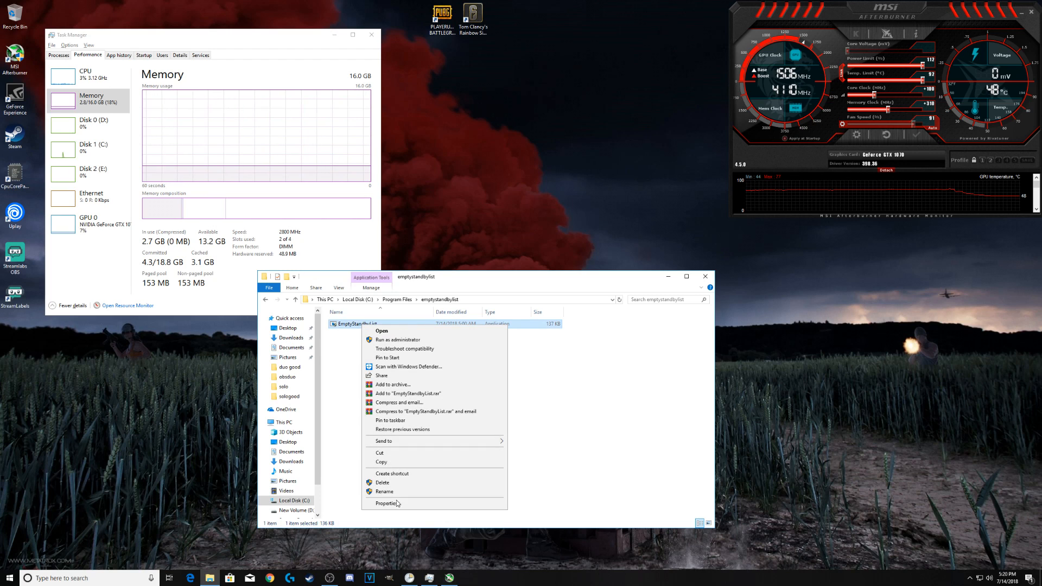
click(387, 504)
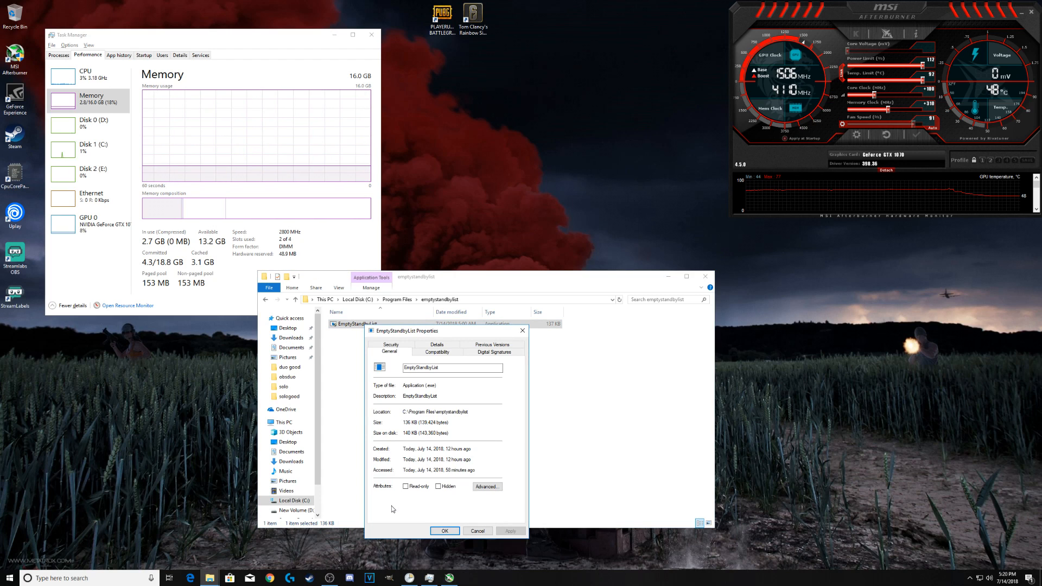
click(439, 353)
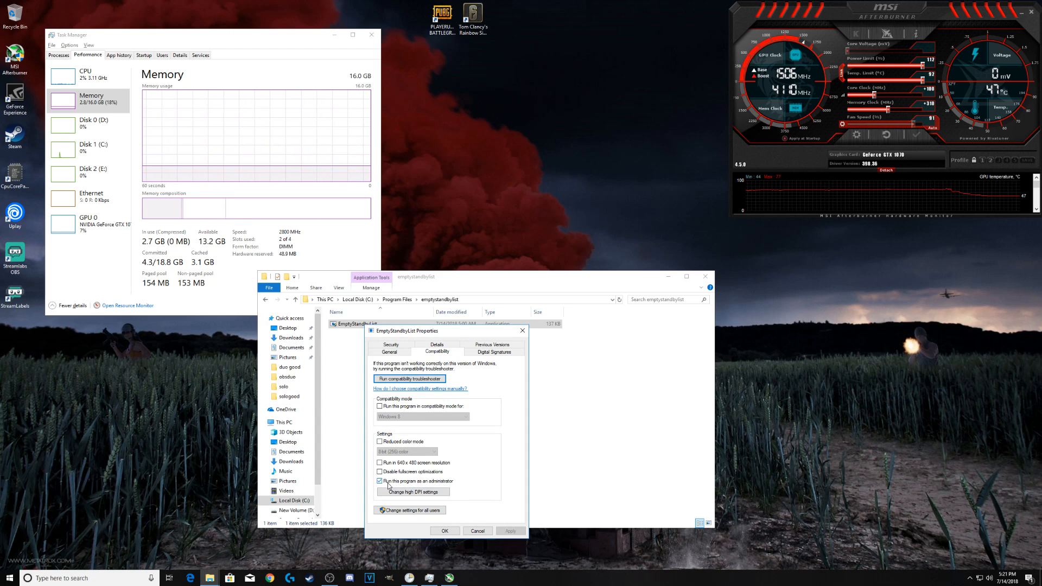
click(449, 532)
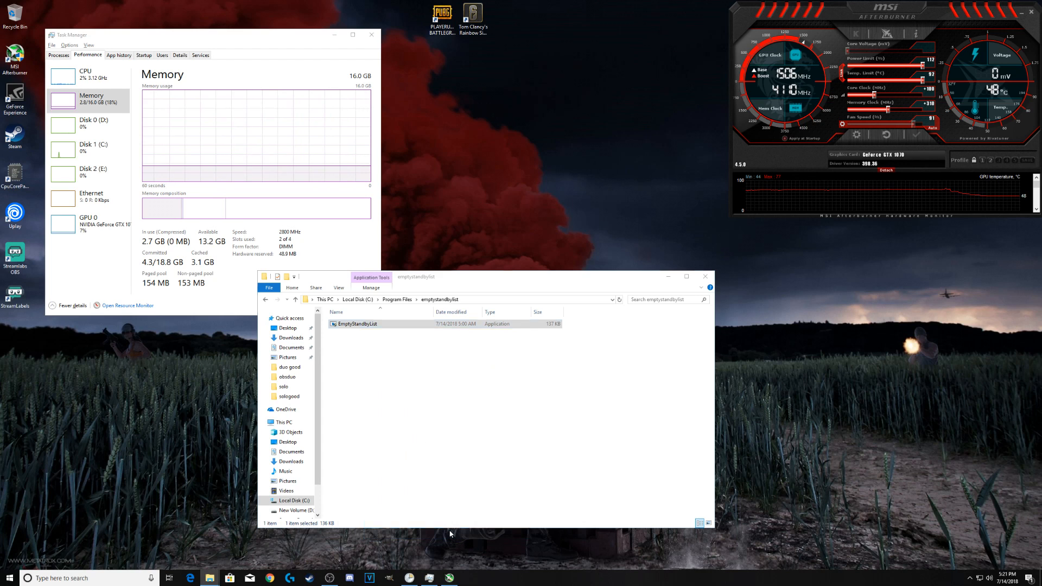
click(705, 276)
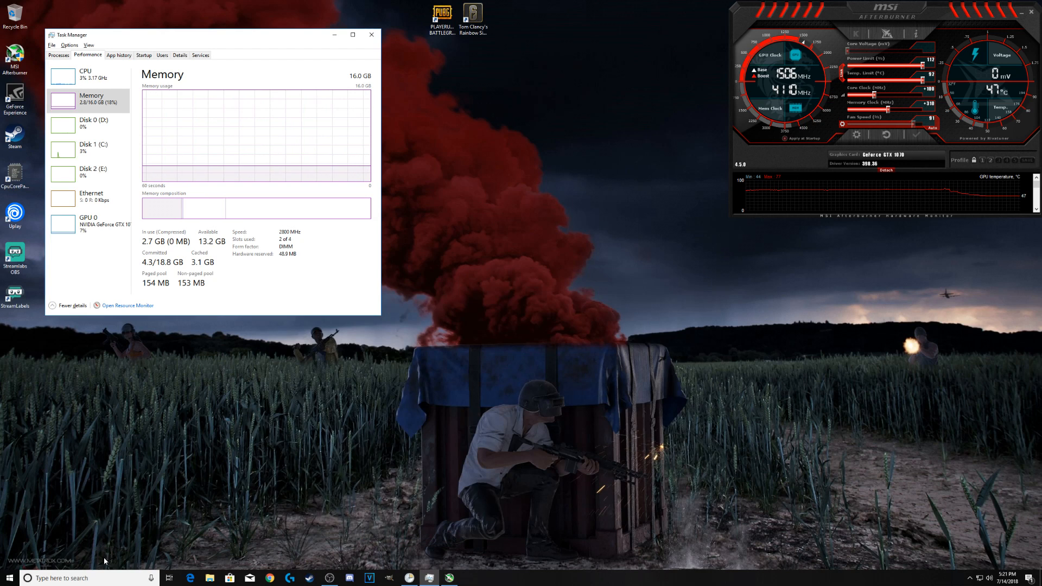
Step: Search Windows for TASK, open Task Scheduler, and reposition its window over the desktop
click(67, 579)
text(TASK)
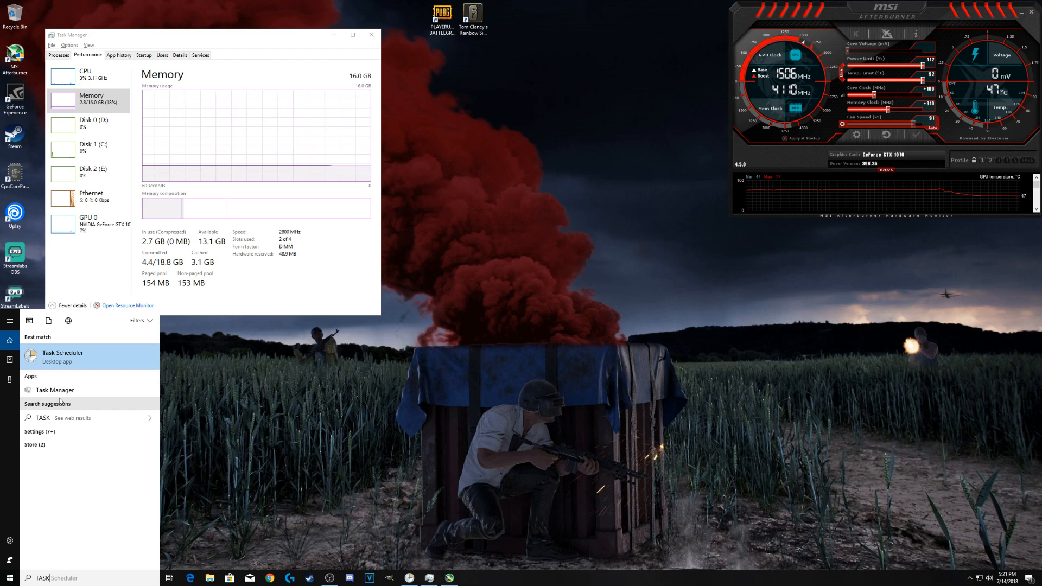
click(70, 360)
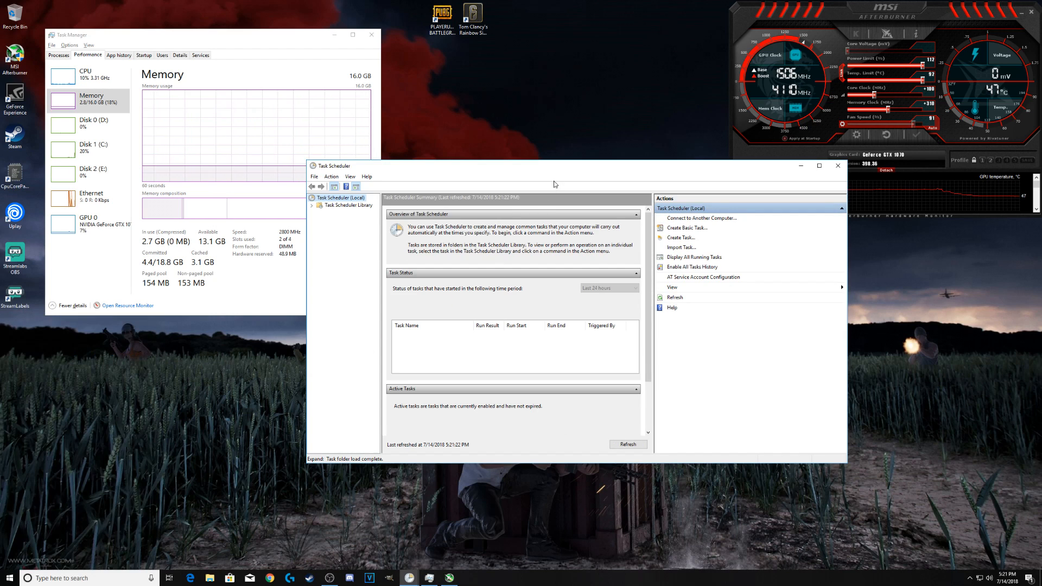
drag(513, 170, 368, 185)
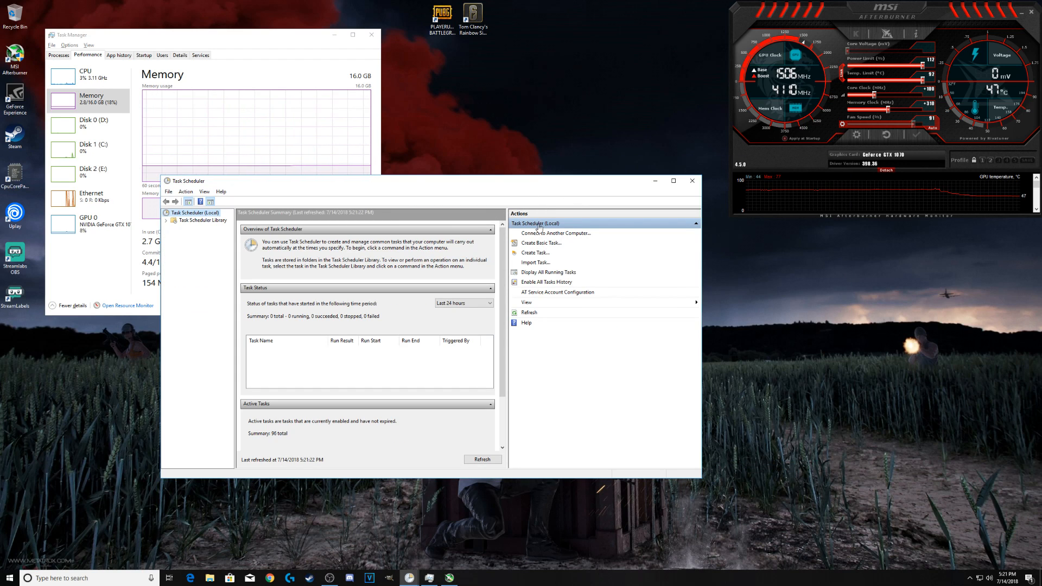
Step: Start a new task named EMPTY that runs with highest privileges, and list the accounts available to run it
click(527, 253)
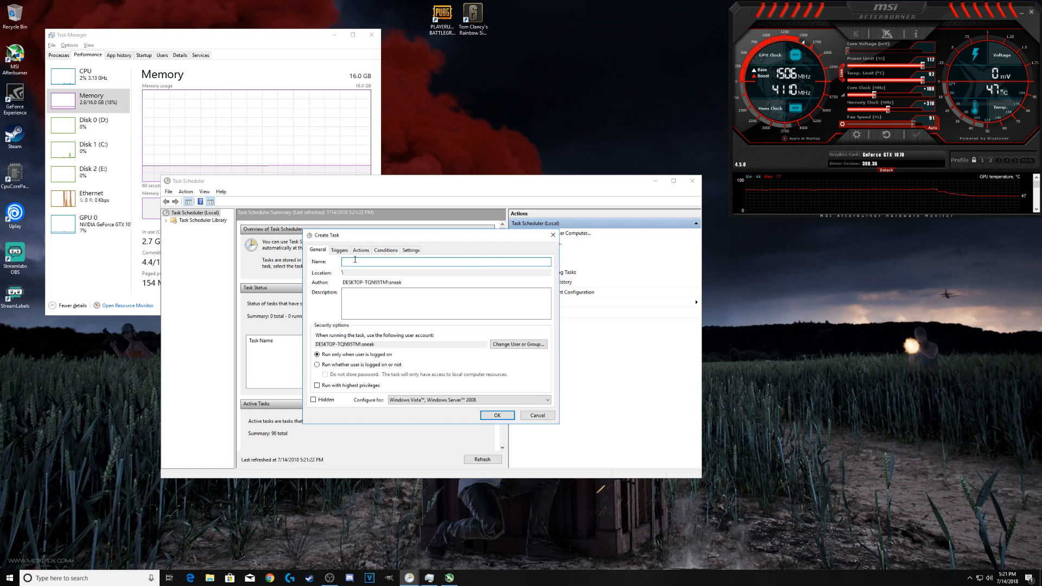
text(EMPTY)
click(317, 387)
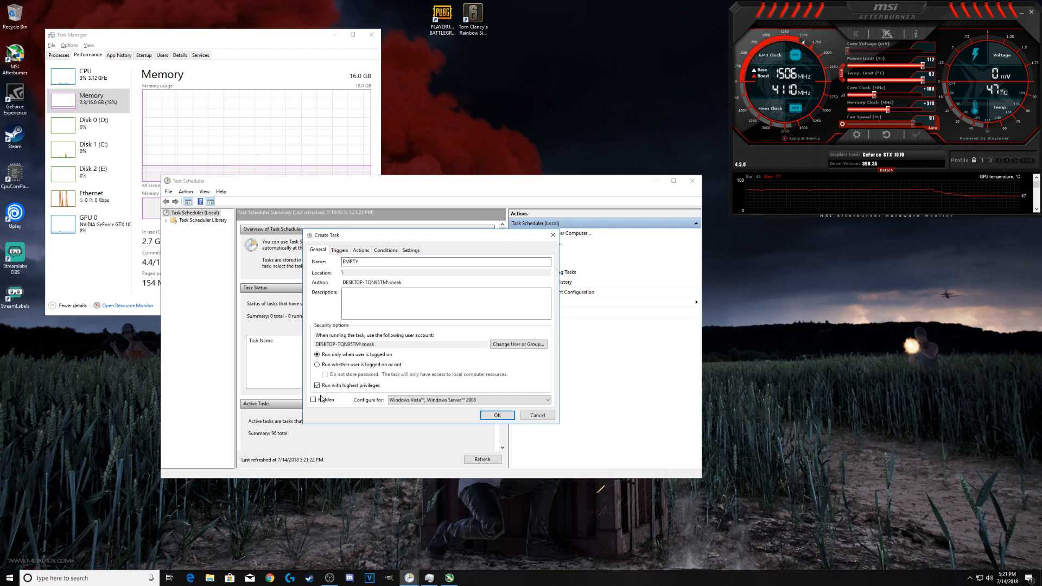
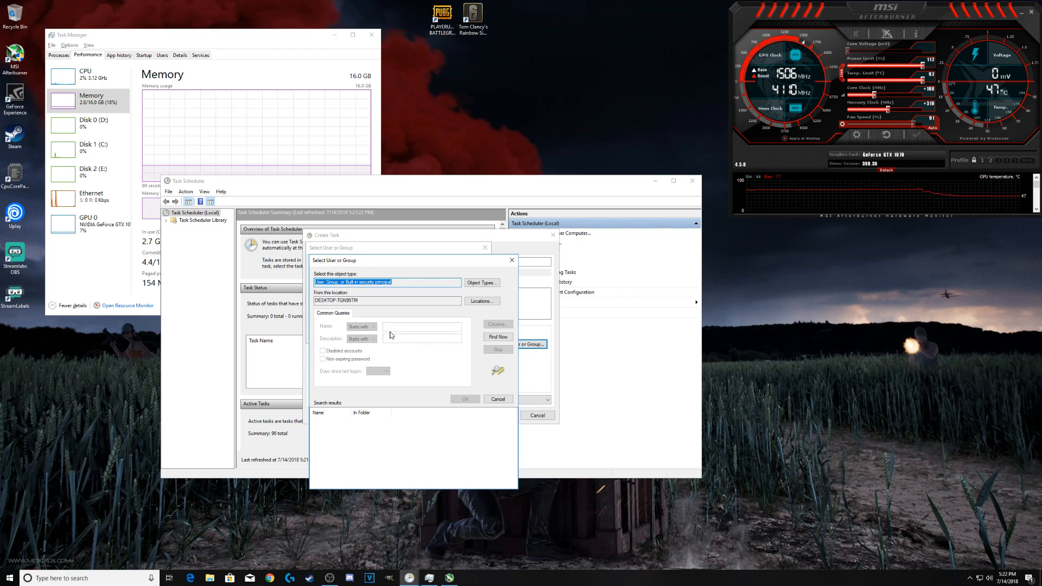
click(499, 338)
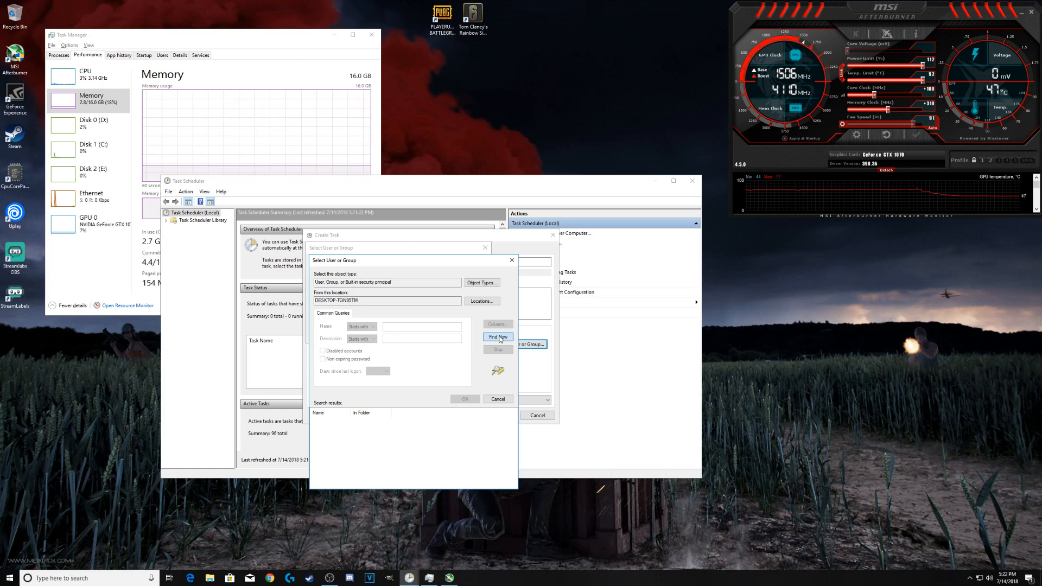
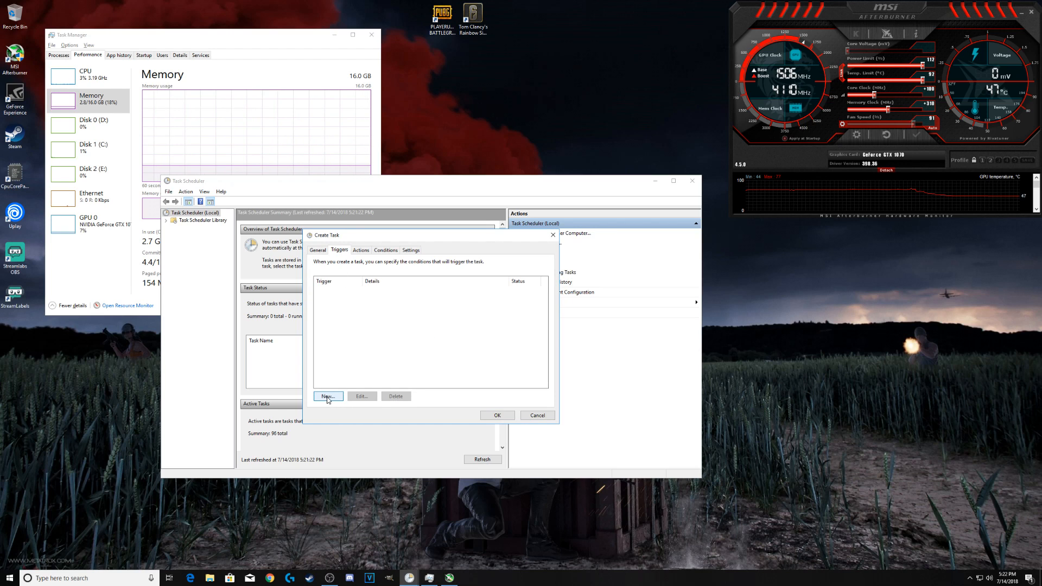
Step: Add a one-time scheduled trigger to the new task that repeats every 5 minutes
drag(517, 187, 414, 256)
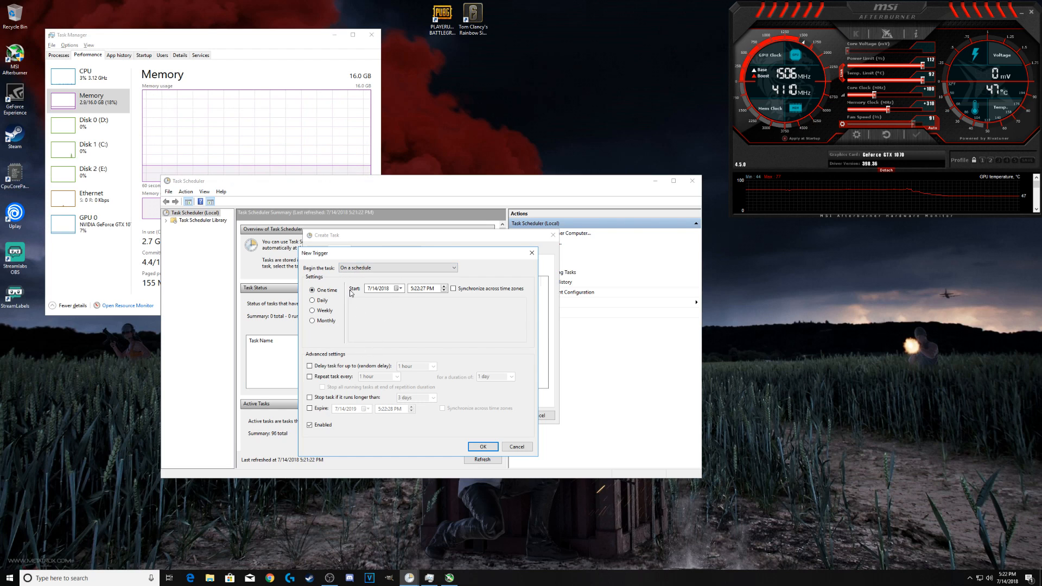
click(310, 376)
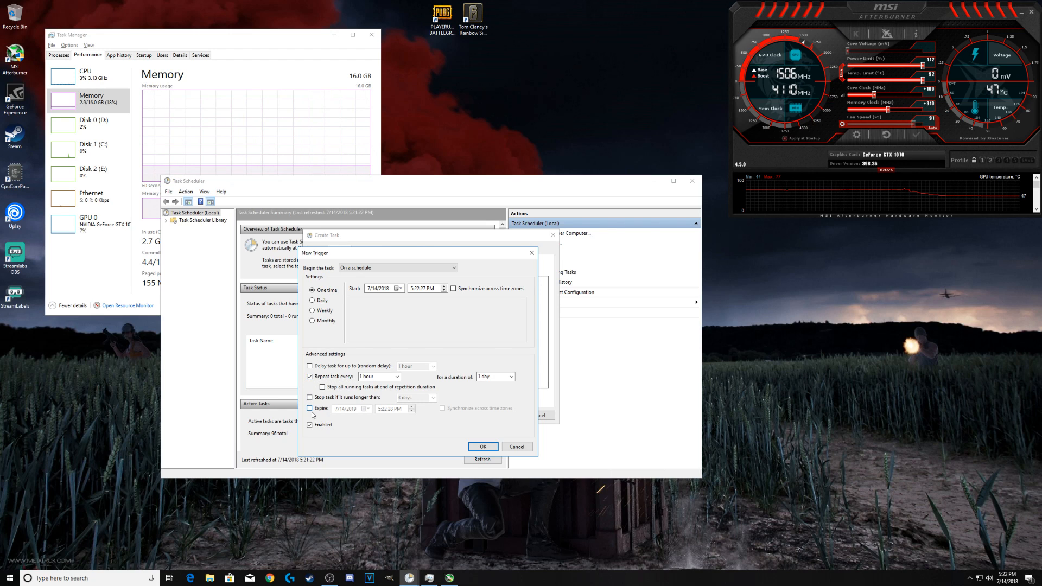
click(397, 377)
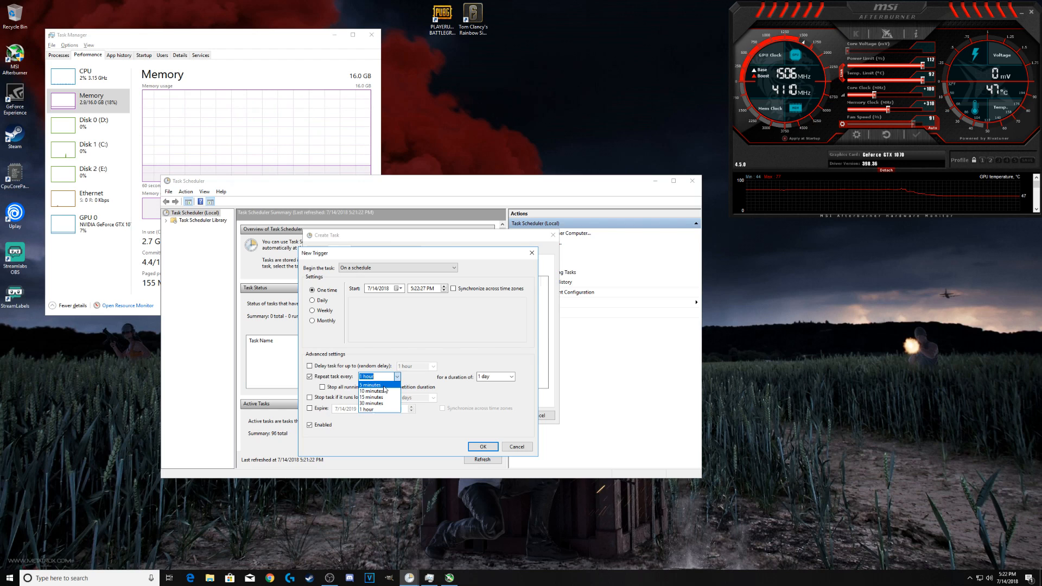
click(384, 386)
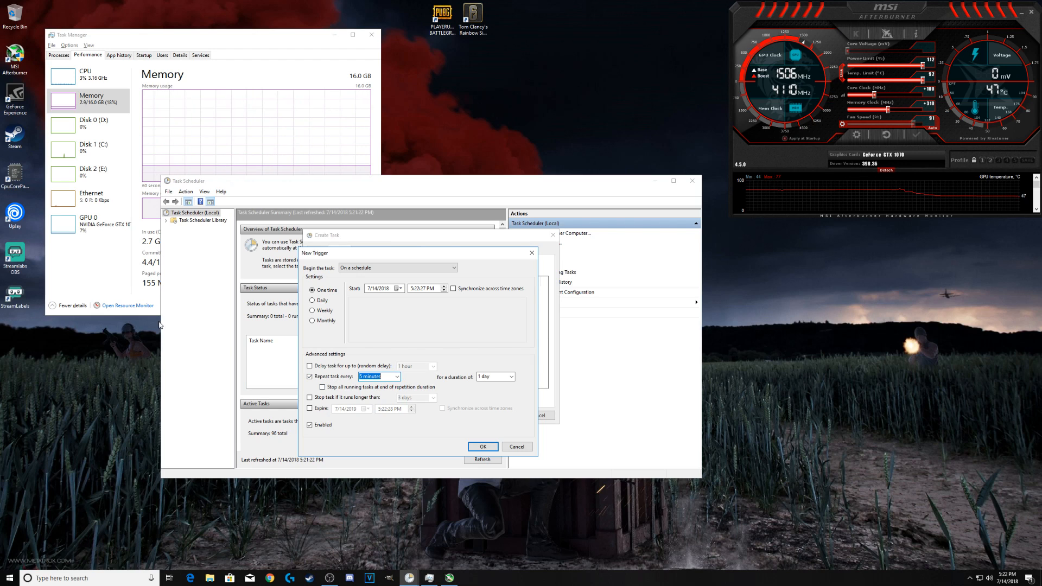
click(397, 378)
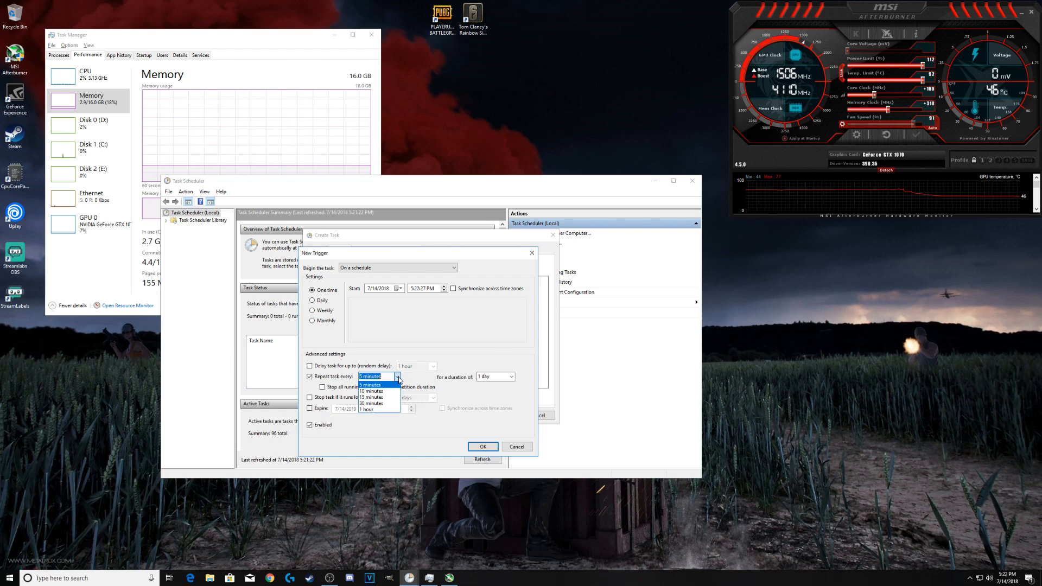
click(371, 386)
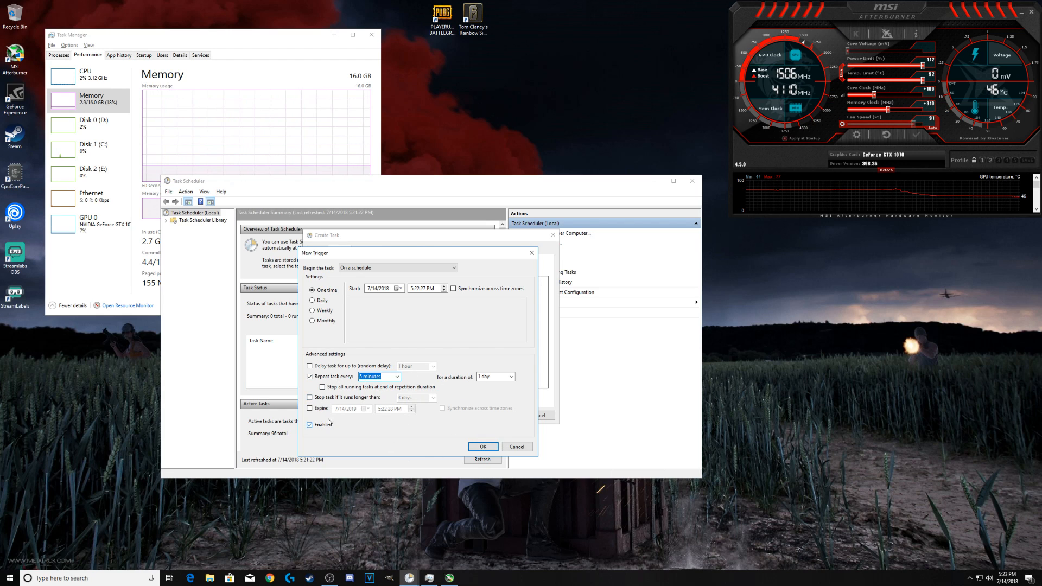
click(478, 447)
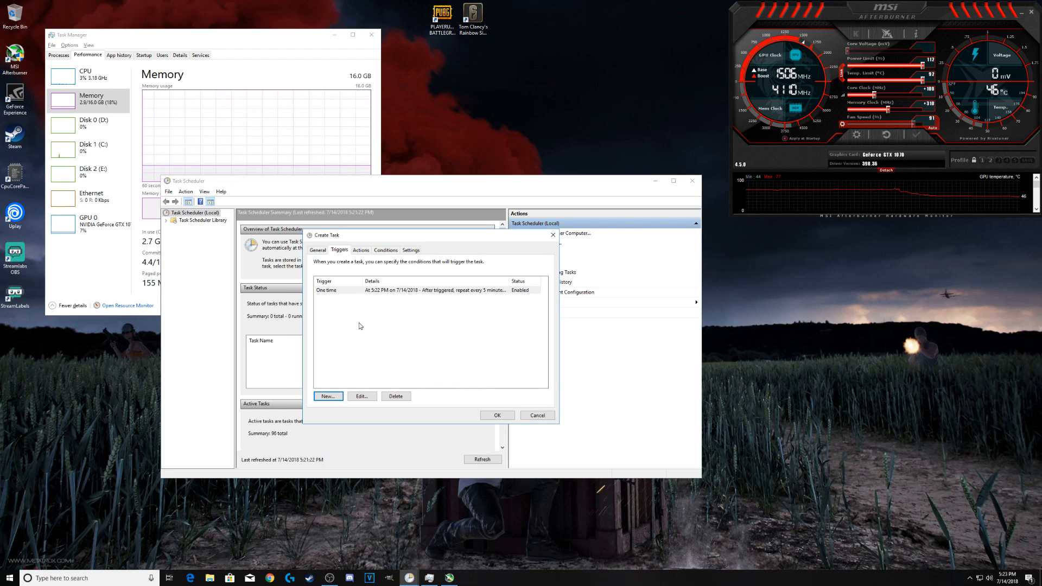
Step: Start a new Start a program action for the task and choose EmptyStandbyList from C:\Program Files\emptystandbylist as its program
click(360, 251)
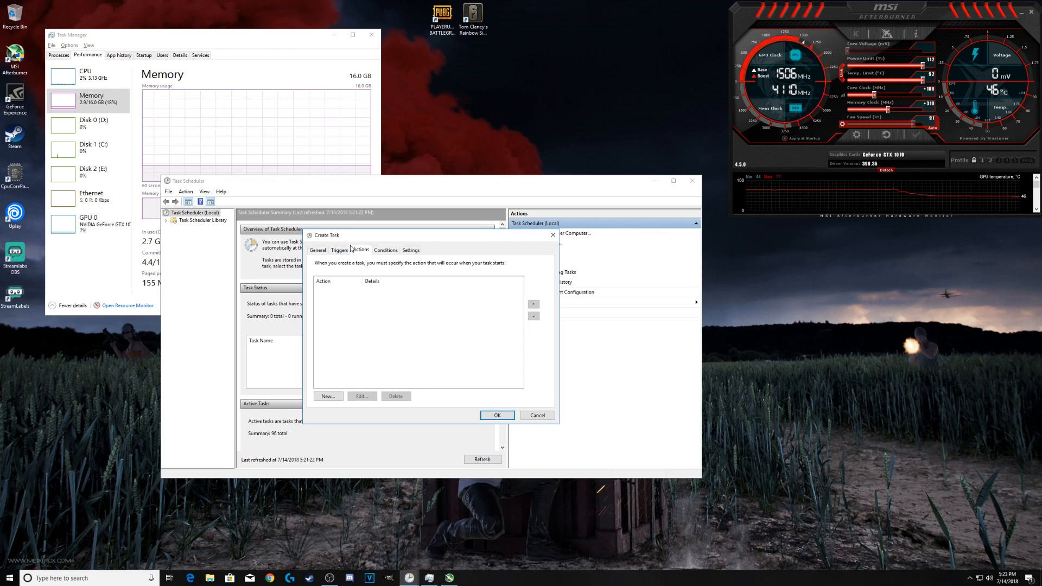
click(328, 397)
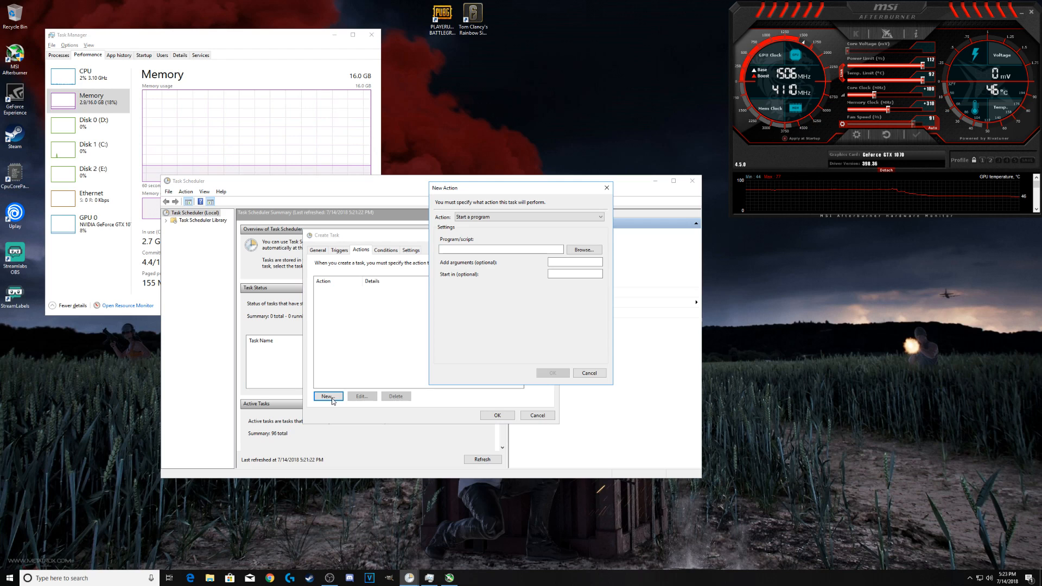
drag(540, 188, 414, 232)
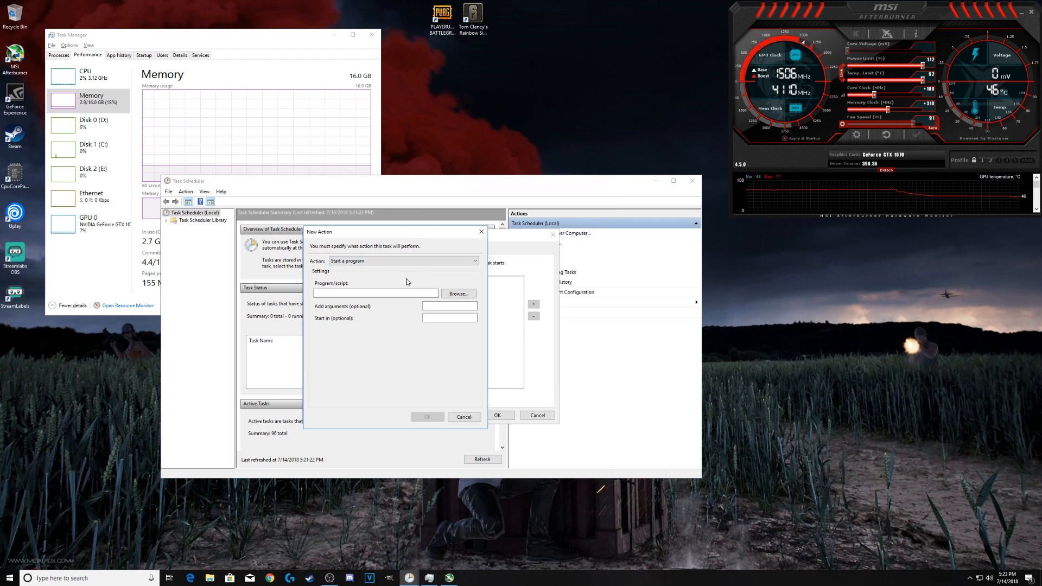
click(464, 296)
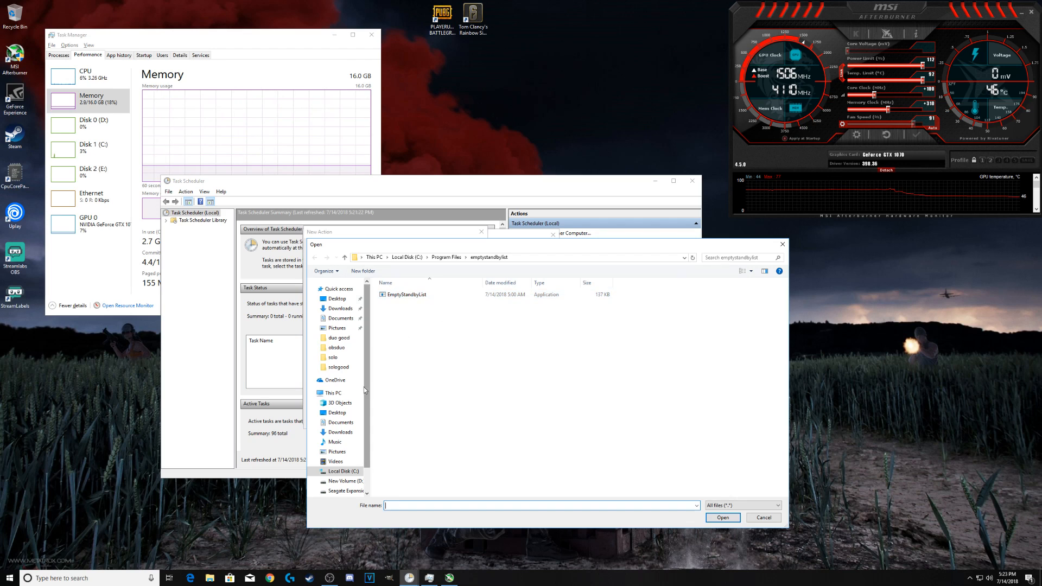
click(341, 472)
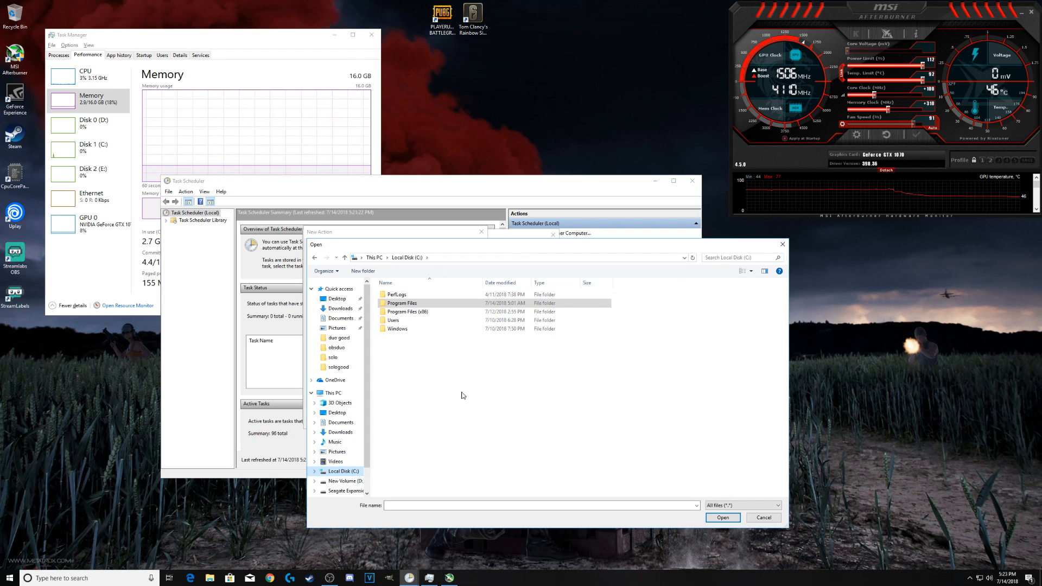
double_click(404, 304)
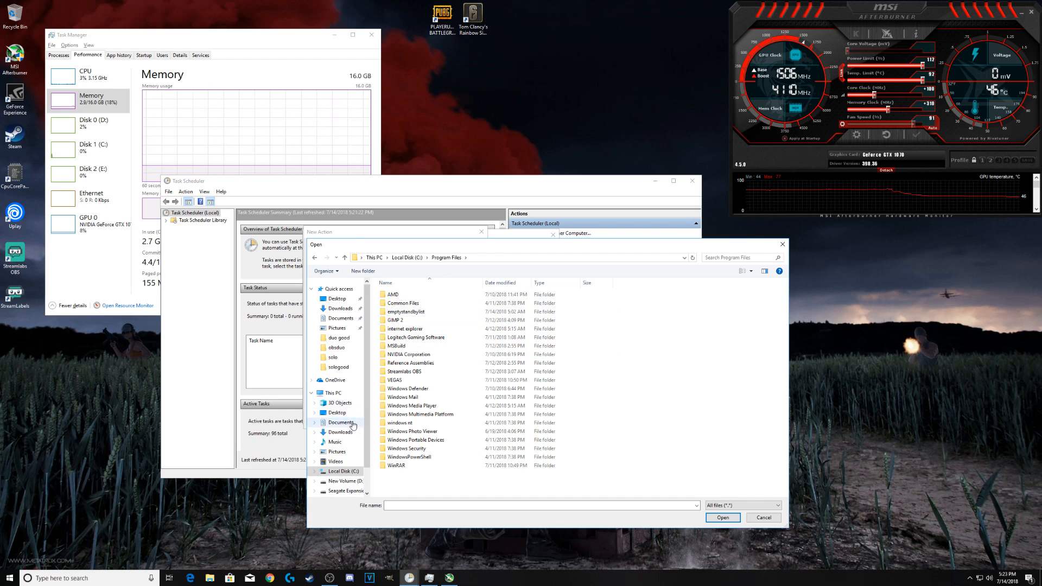
click(414, 315)
double_click(414, 314)
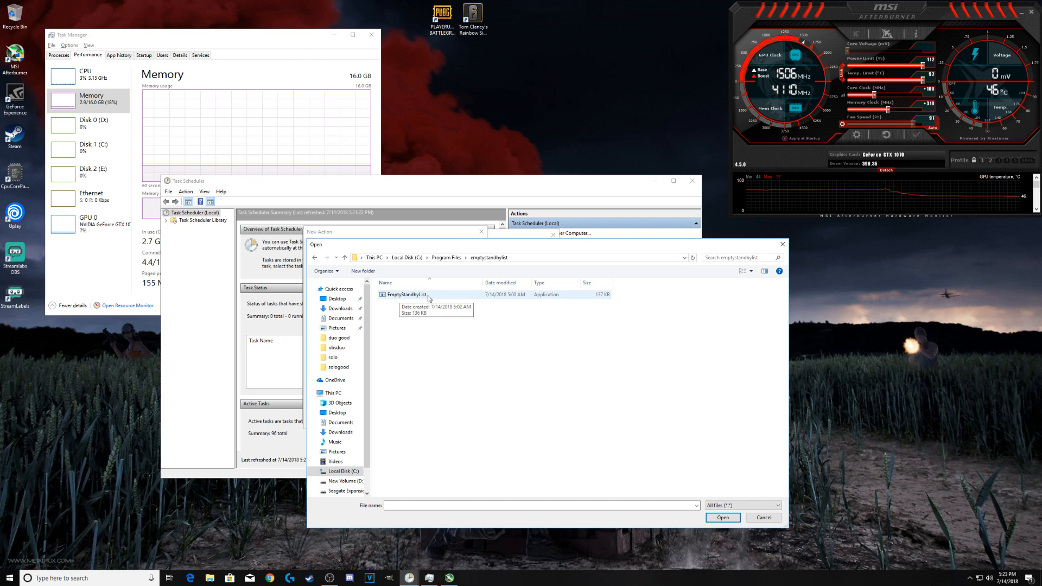
click(405, 296)
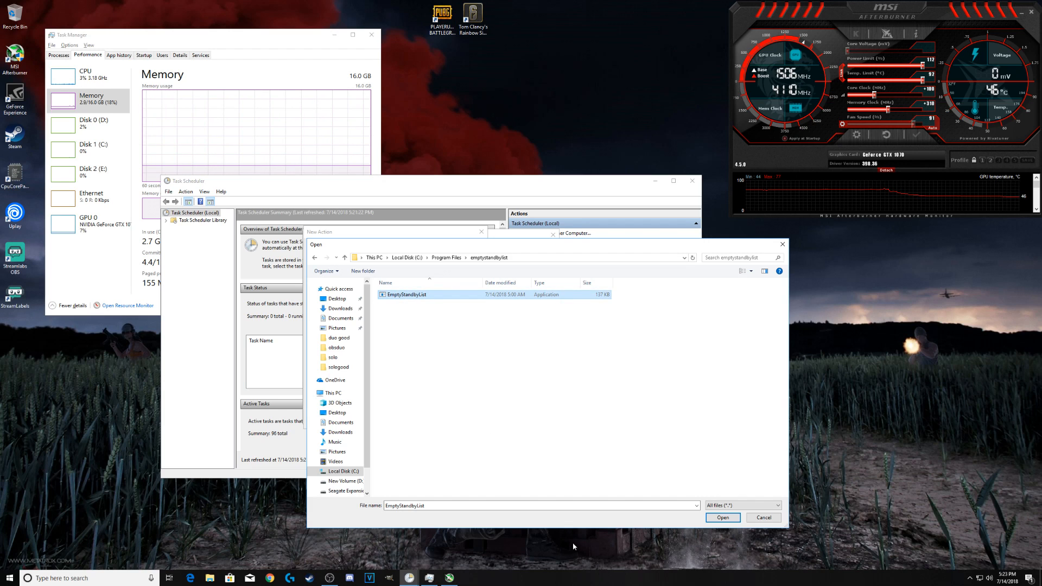
click(729, 520)
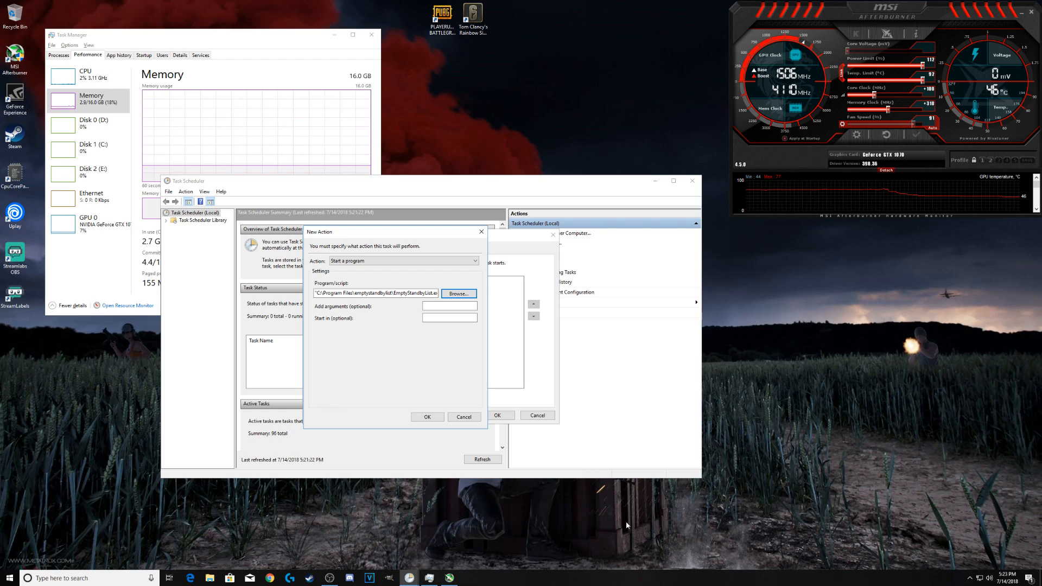
Step: Highlight the start of the program path, discard the new action, and close the unfinished task
mouse_move(317, 293)
mouse_down()
mouse_move(443, 292)
mouse_move(306, 292)
mouse_up()
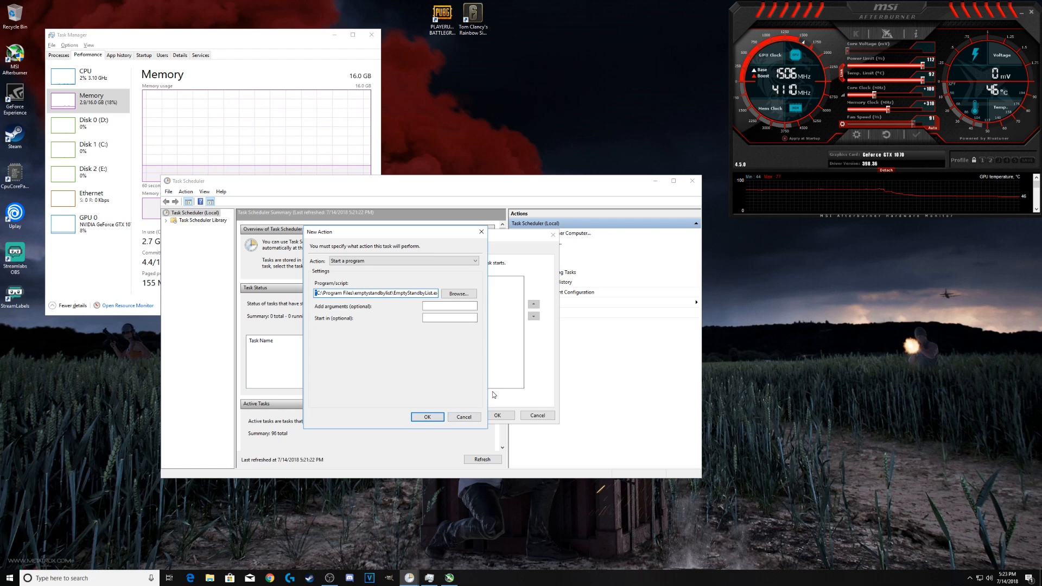
click(464, 417)
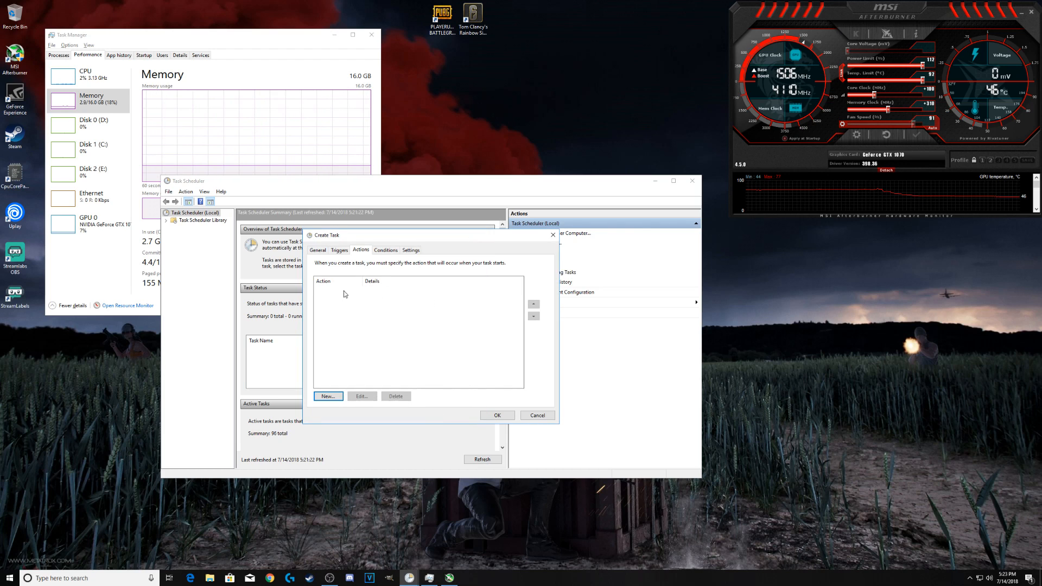
click(324, 293)
drag(525, 298, 462, 304)
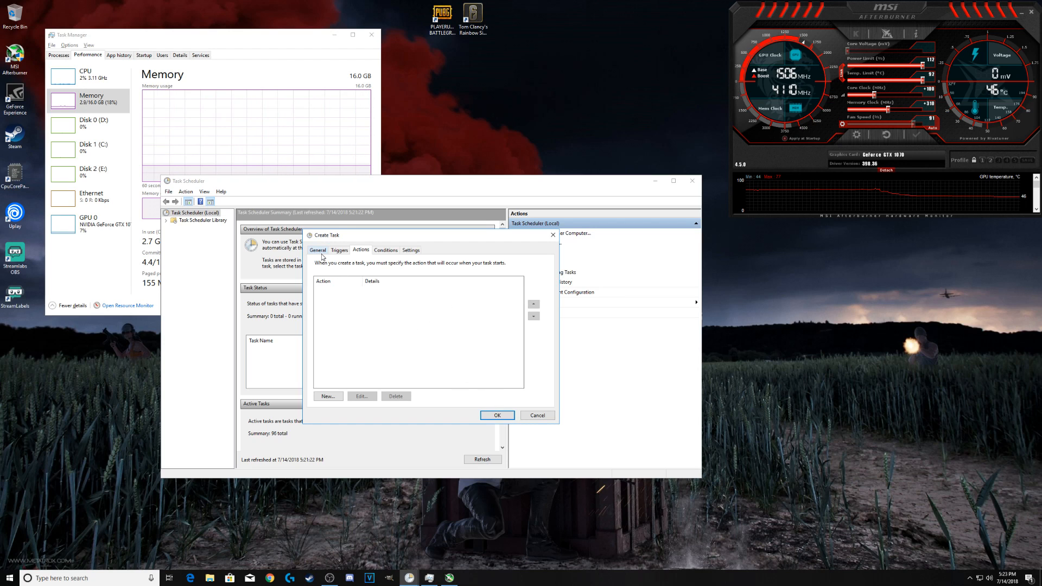
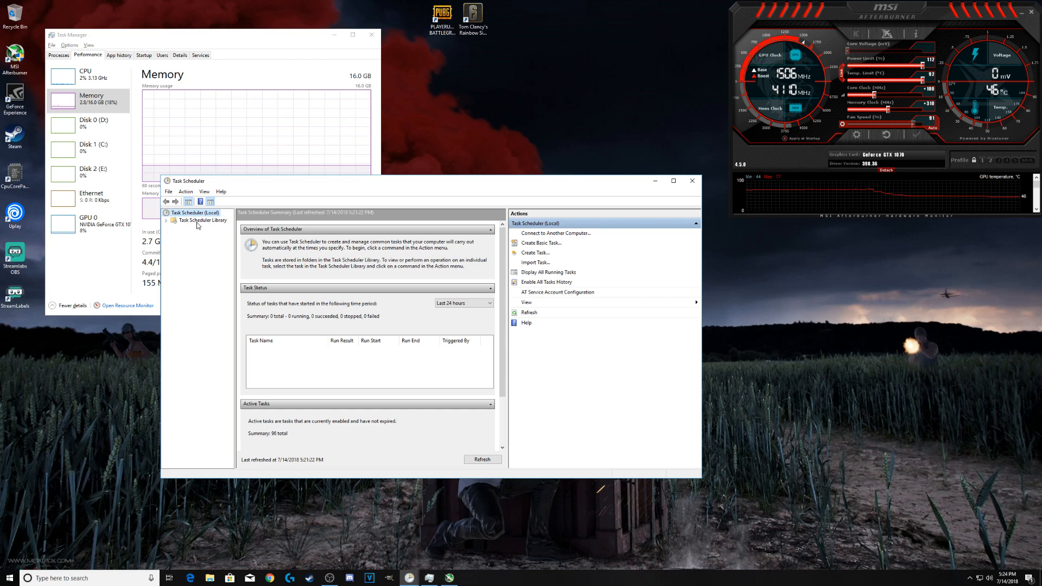
Step: Enable the existing empty task in the Task Scheduler Library and move the window clear of Task Manager's memory readings
click(197, 222)
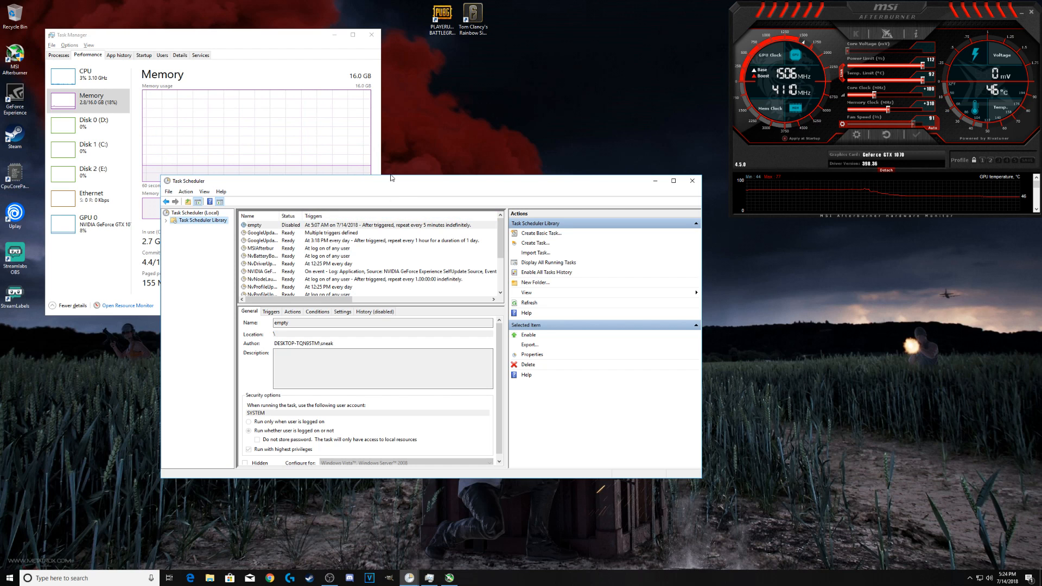
drag(370, 180, 555, 175)
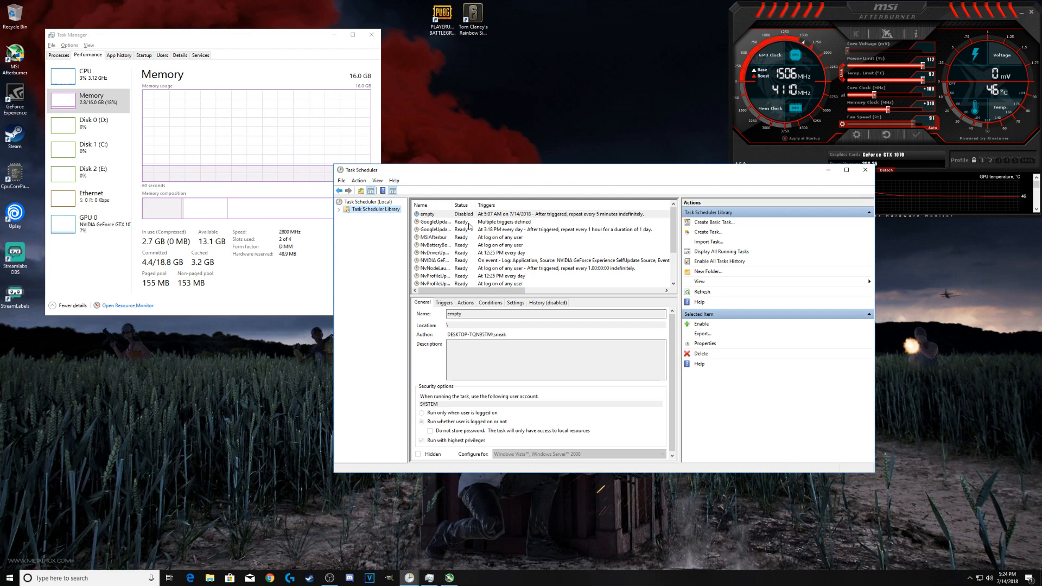
right_click(496, 213)
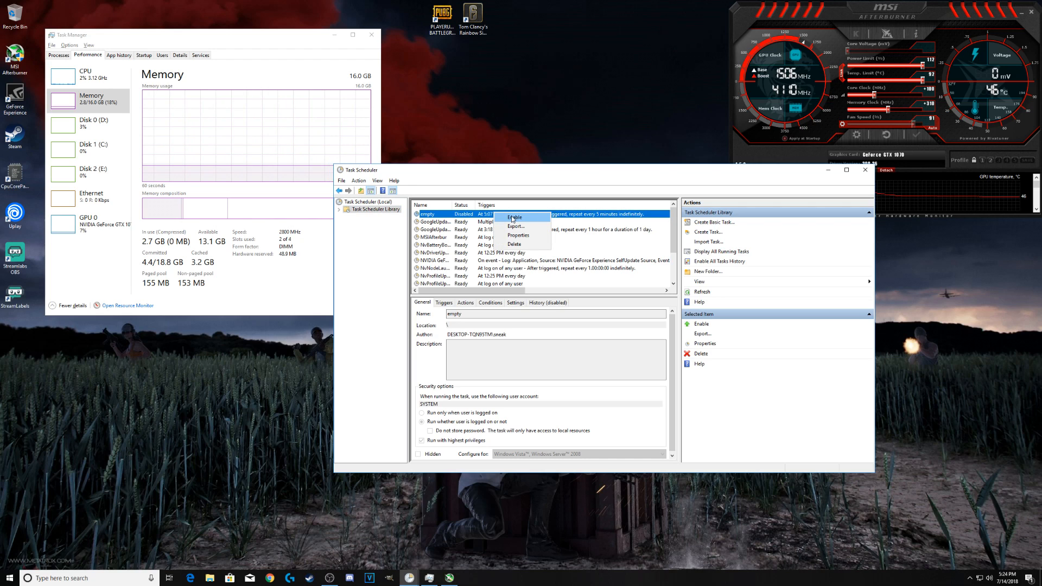
click(513, 217)
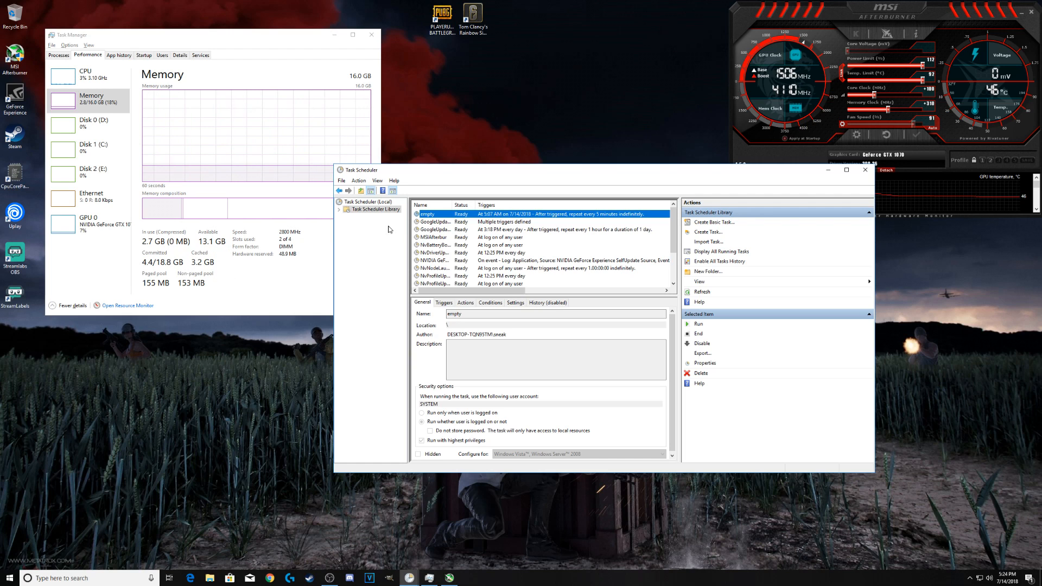
drag(512, 178, 577, 177)
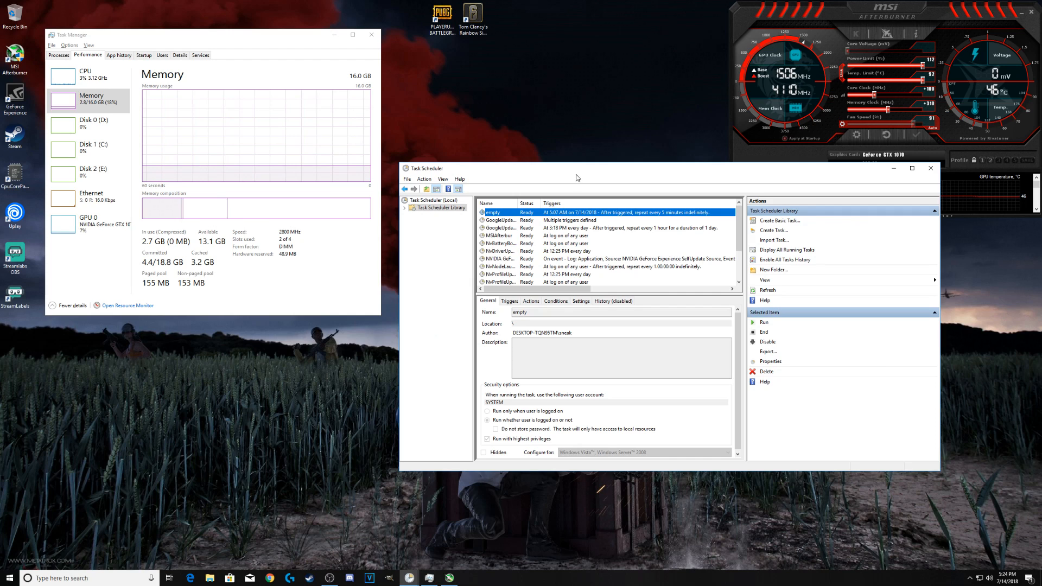
drag(536, 168, 516, 171)
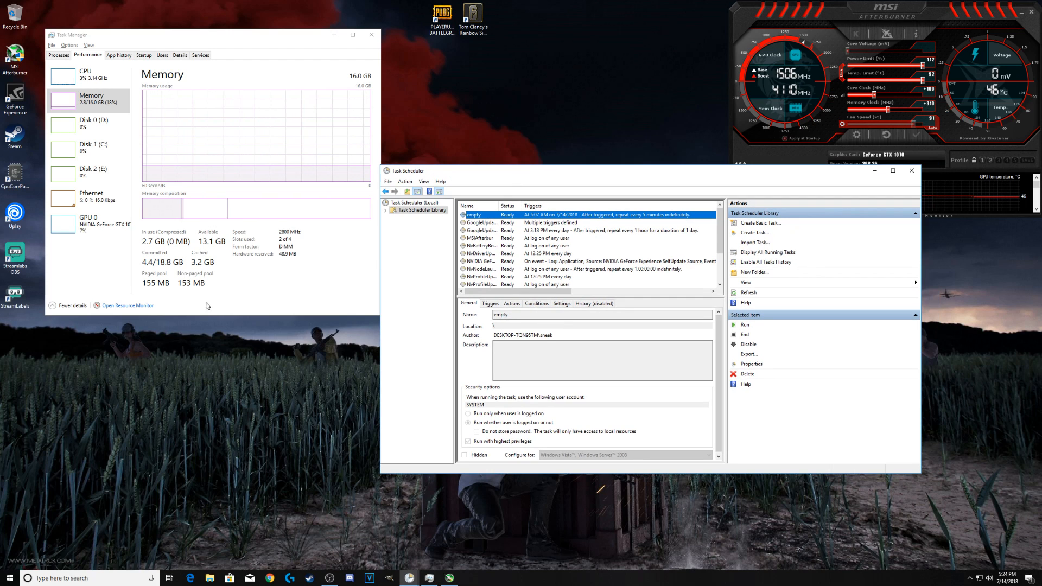